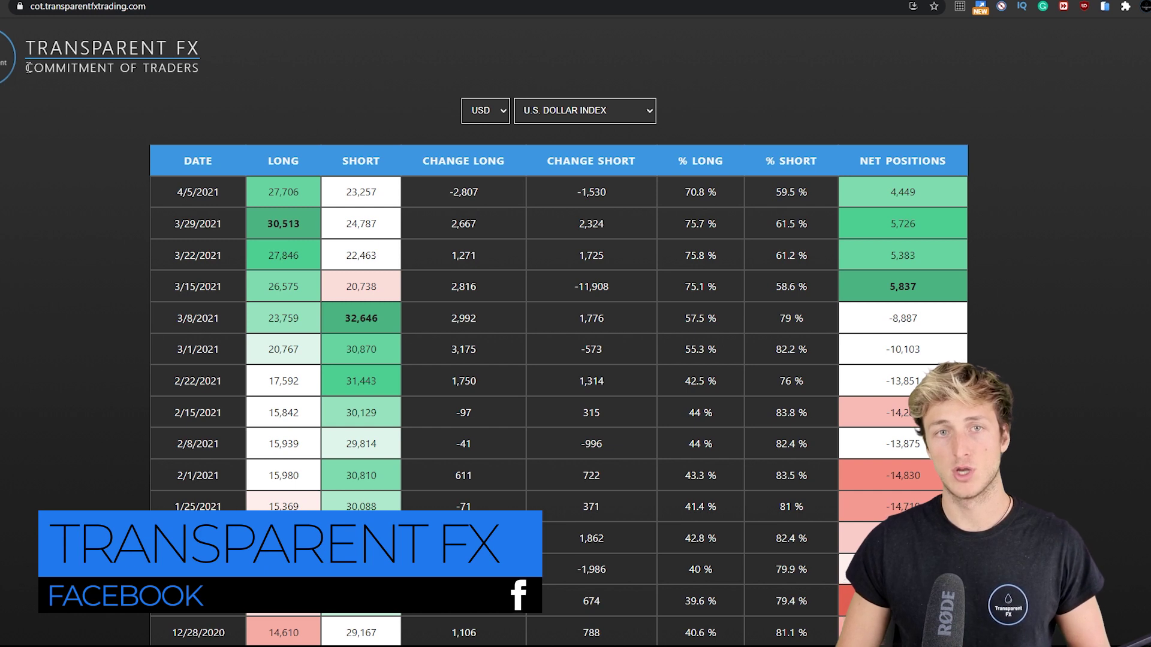
- Zoom in on the monthly EUR/AUD candles, then sketch two trial red brush strokes and undo both
left_click_drag(27, 68, 184, 68)
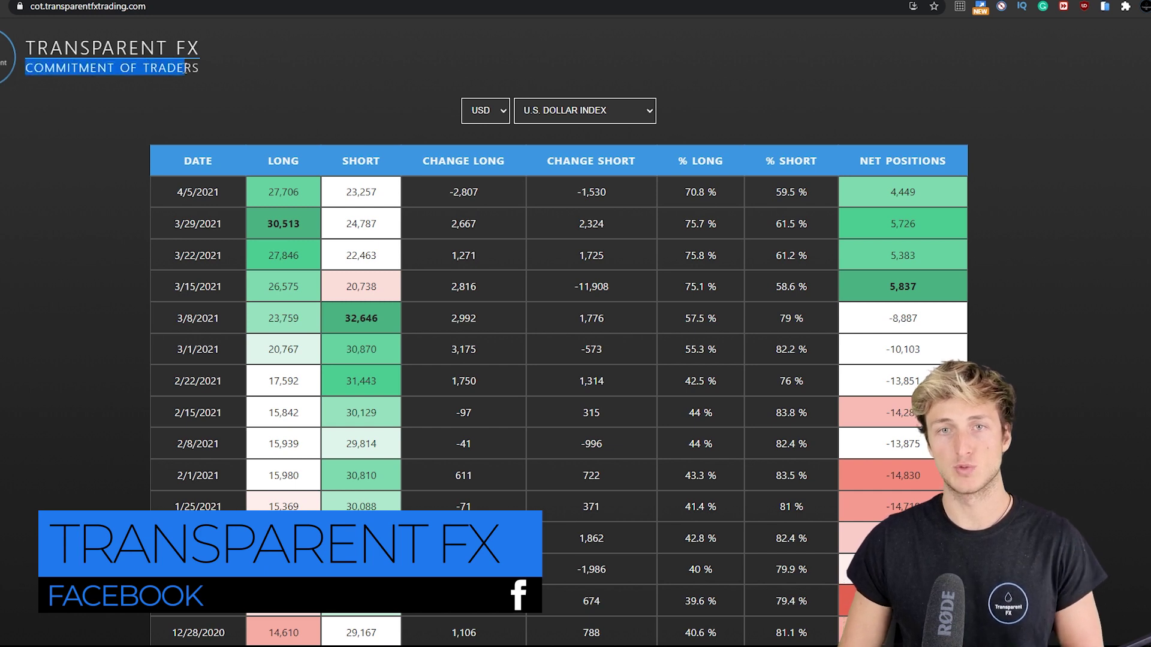
left_click(260, 68)
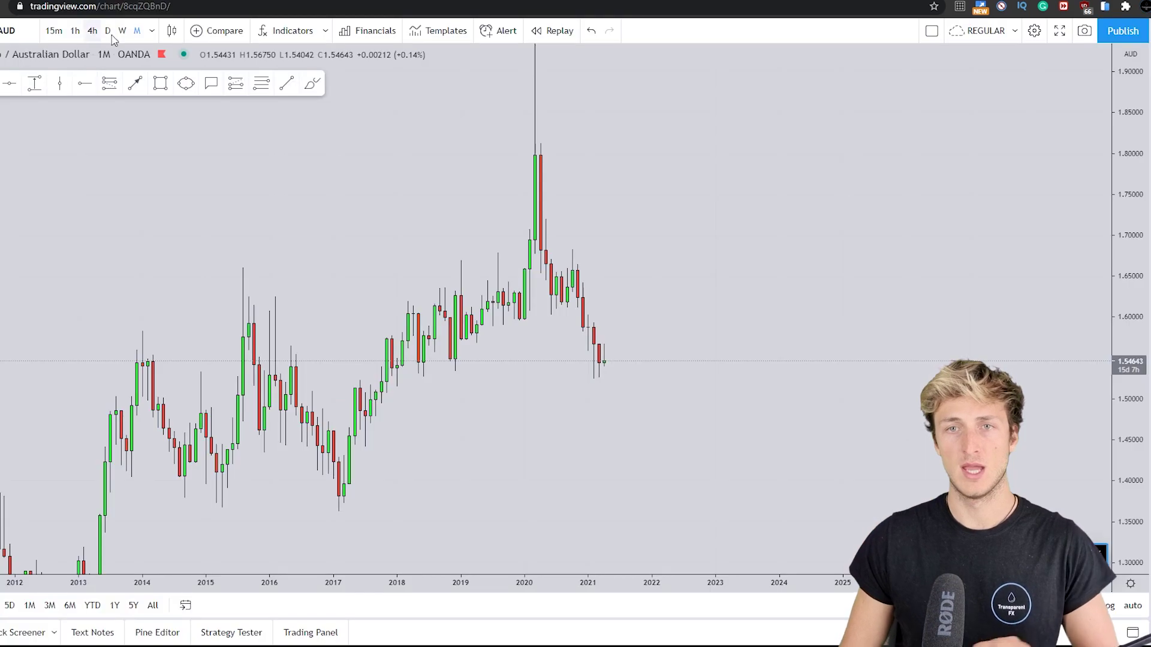
mouse_move(560, 506)
left_click(532, 543)
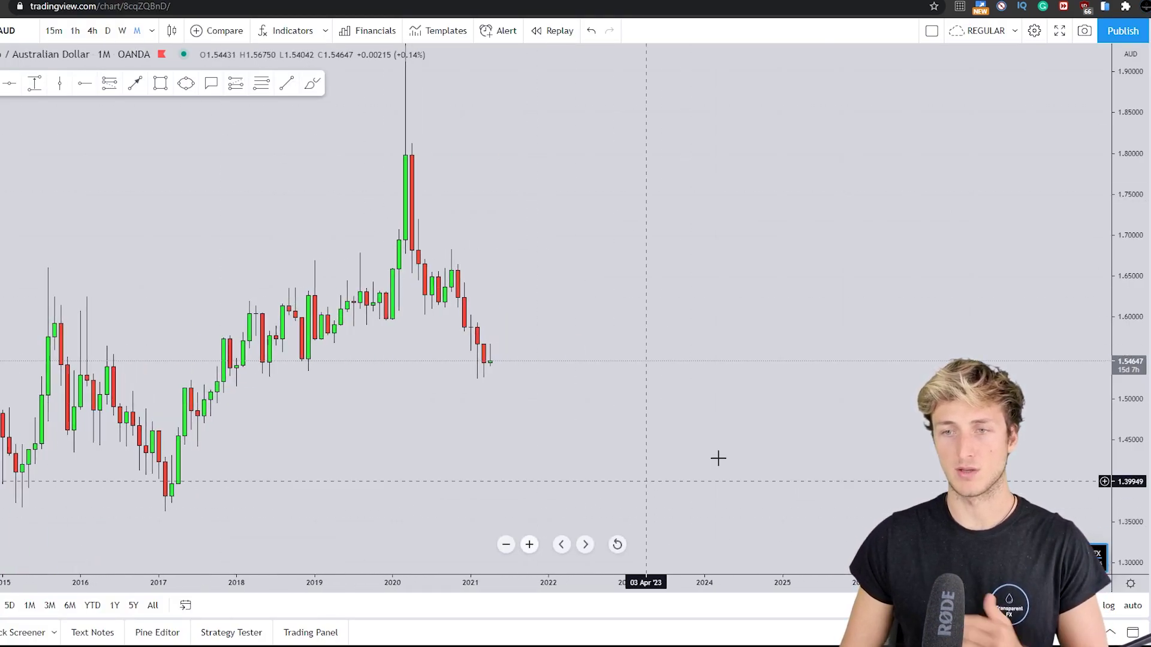
right_click(951, 398)
left_click_drag(503, 330, 565, 354)
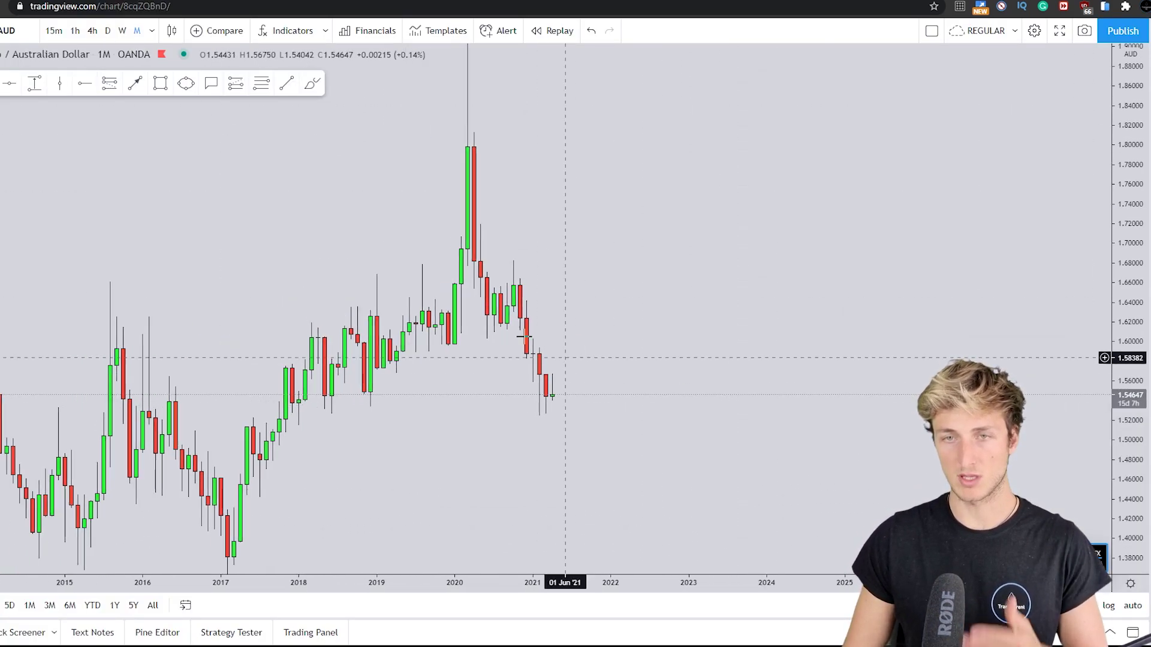
left_click_drag(509, 264, 545, 403)
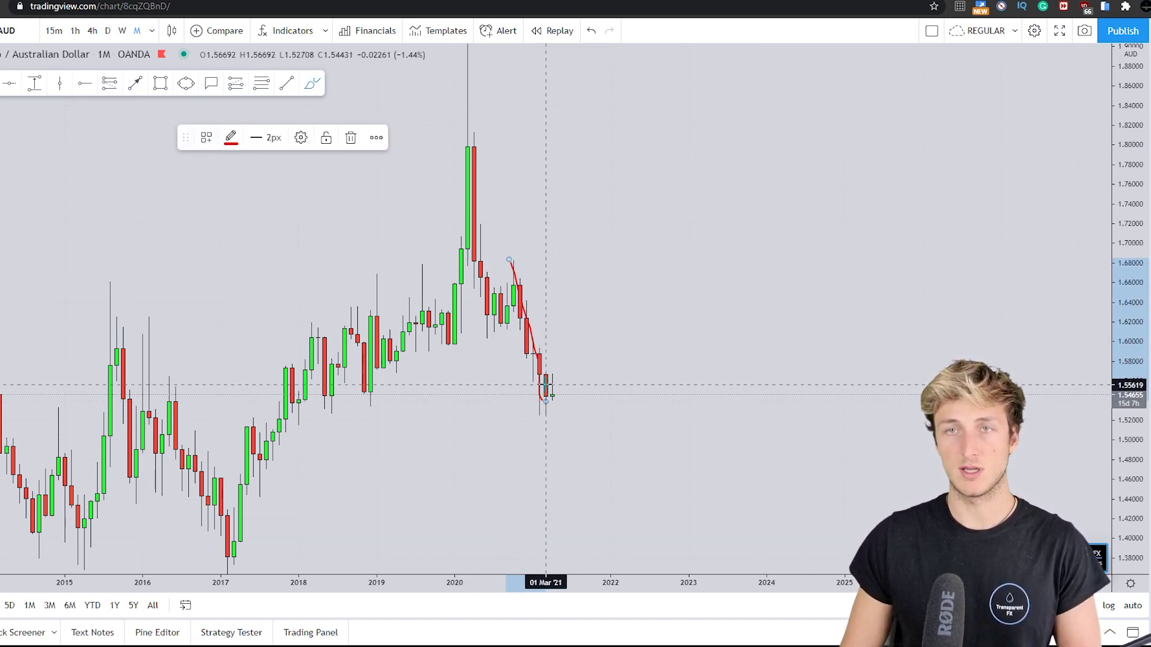
left_click_drag(546, 401, 571, 343)
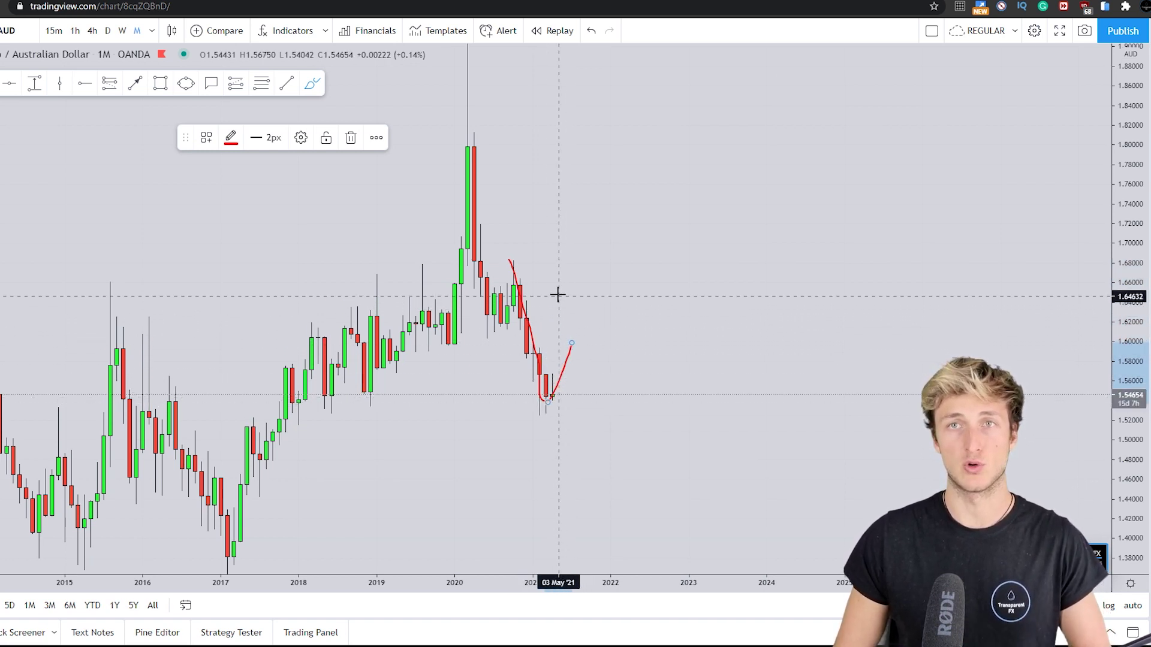
left_click(591, 33)
left_click(592, 33)
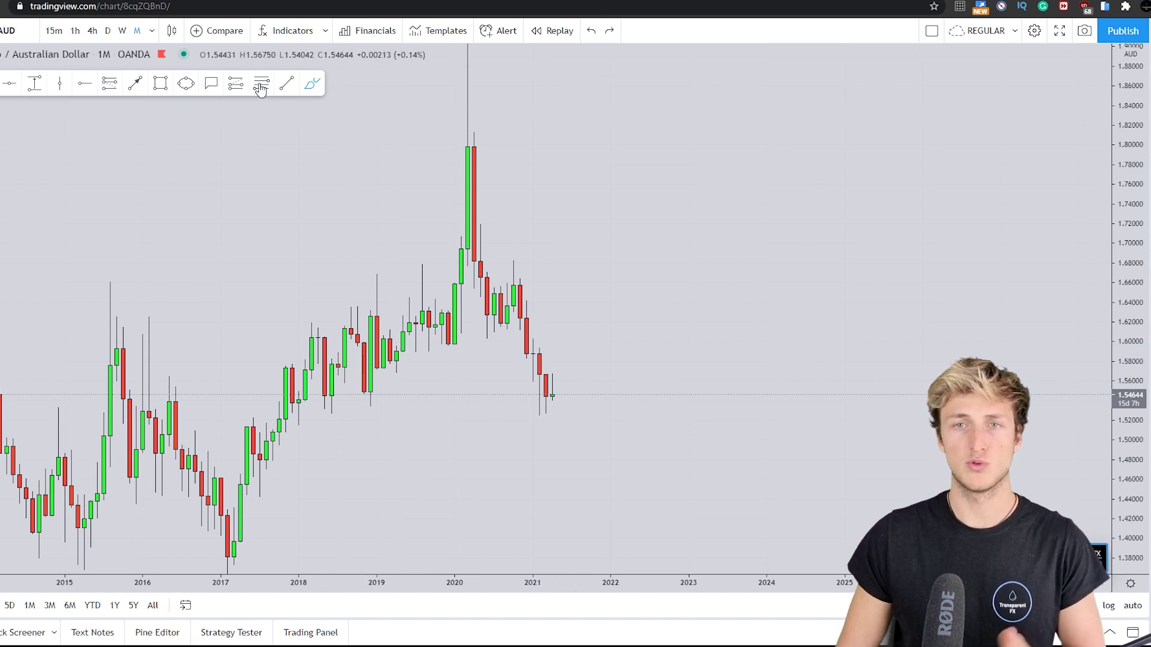
- Add a Fibonacci retracement from the swing high to the recent low, then delete it
left_click(514, 260)
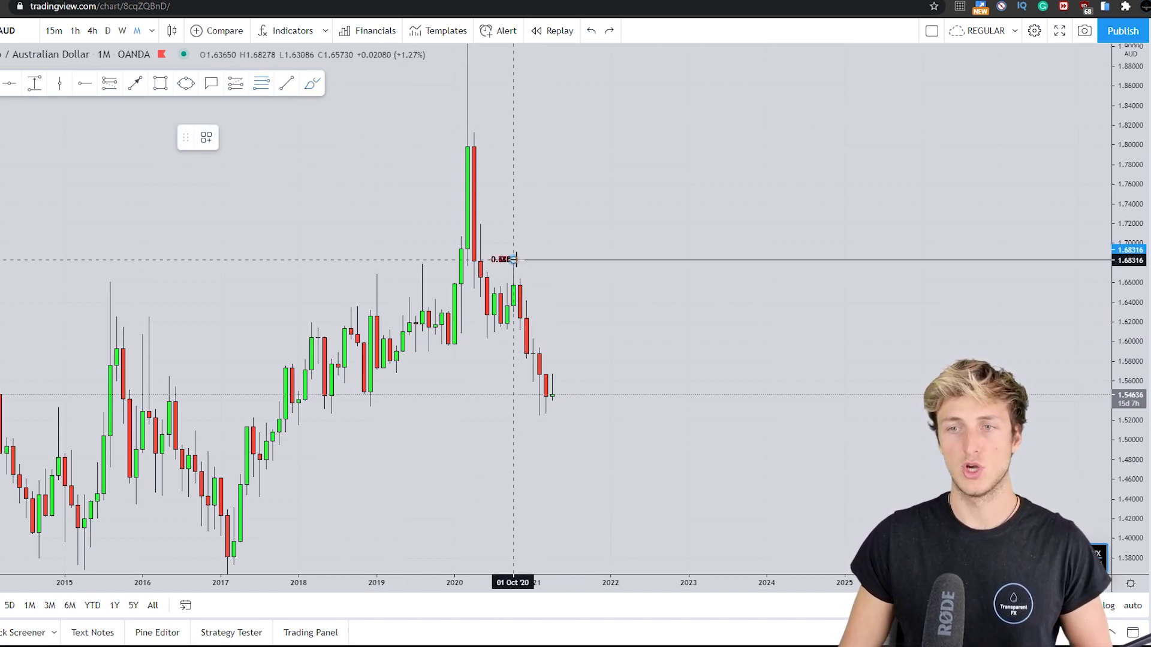
left_click(539, 412)
left_click(612, 401)
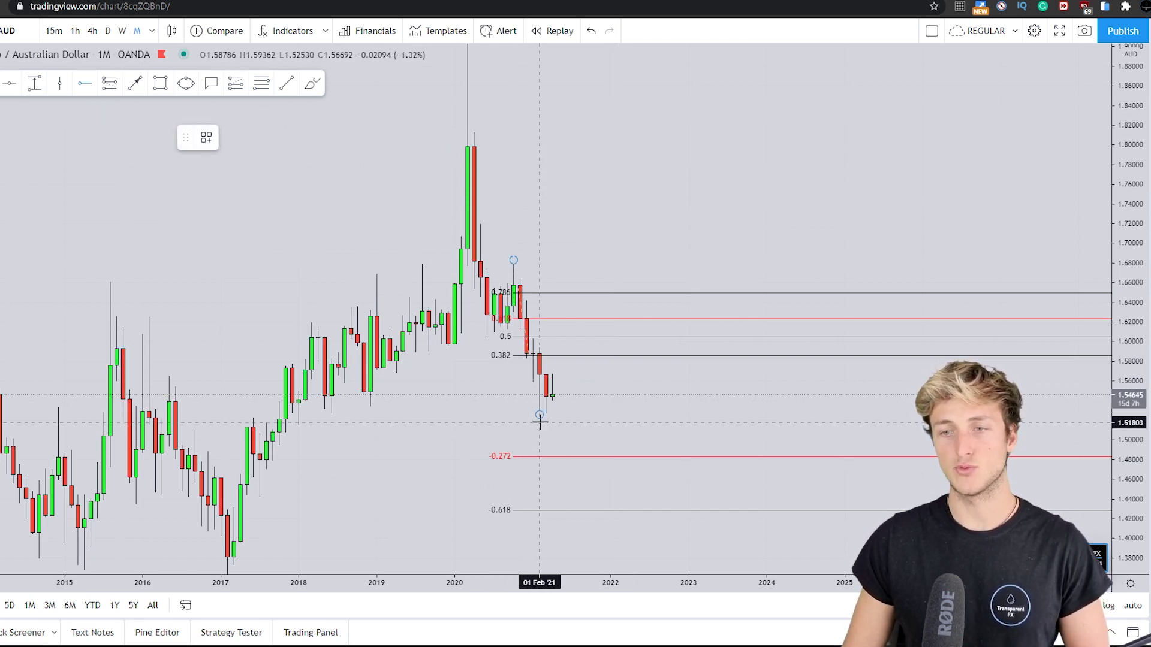
left_click(552, 356)
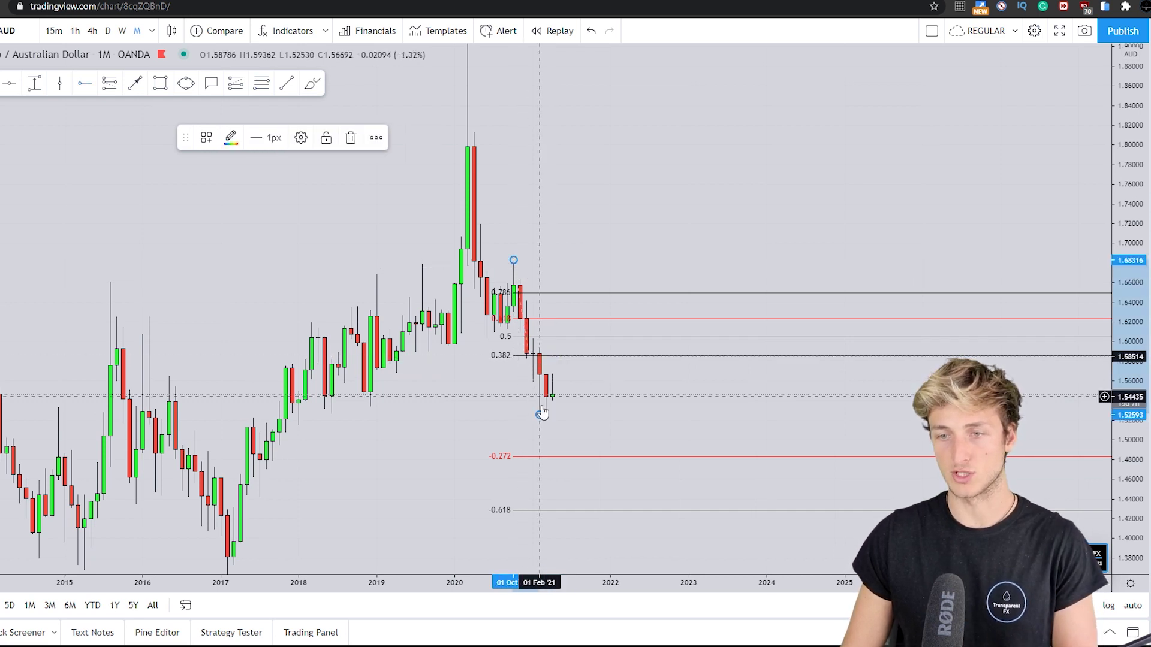
left_click(351, 137)
- Draw a dotted horizontal level at 1.58514 extending right from the latest candles
left_click(549, 355)
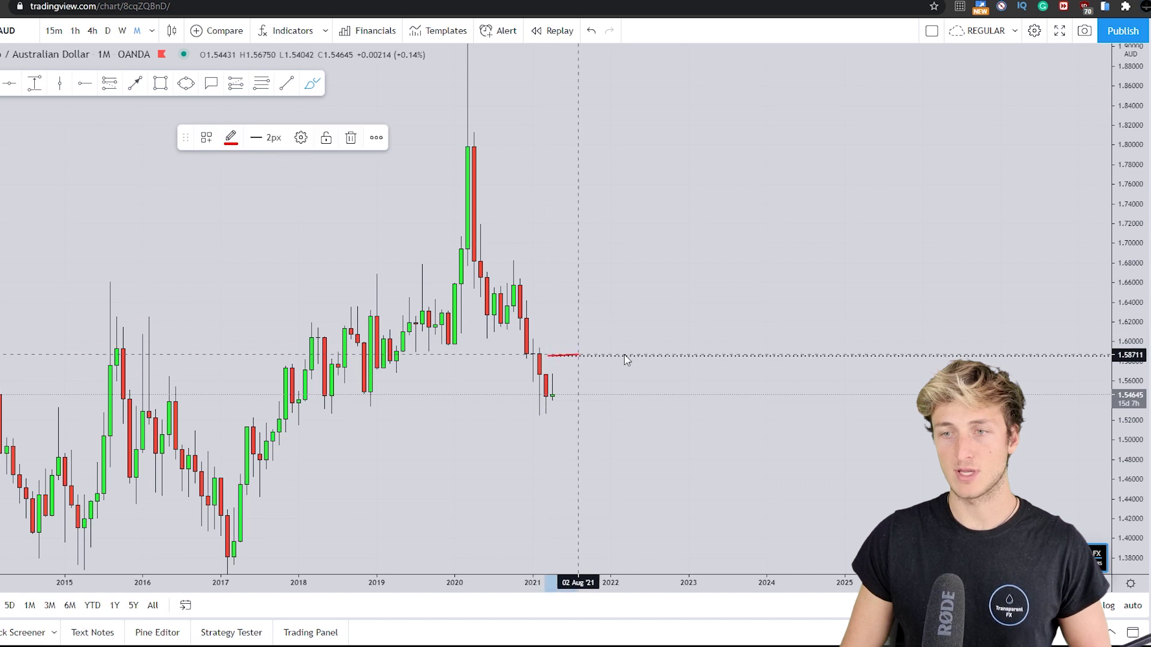
left_click(682, 355)
left_click(351, 138)
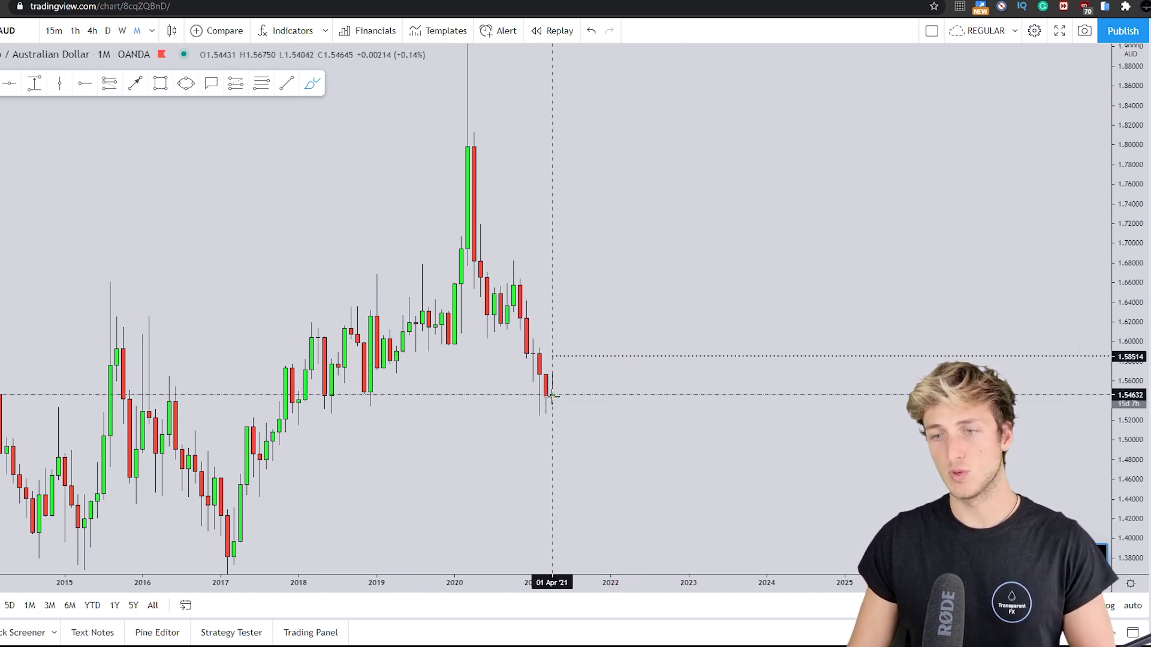
- Sketch two trial red price paths from the last candle and undo both
mouse_move(553, 397)
left_mouse_down()
mouse_move(585, 352)
mouse_move(614, 439)
left_mouse_up()
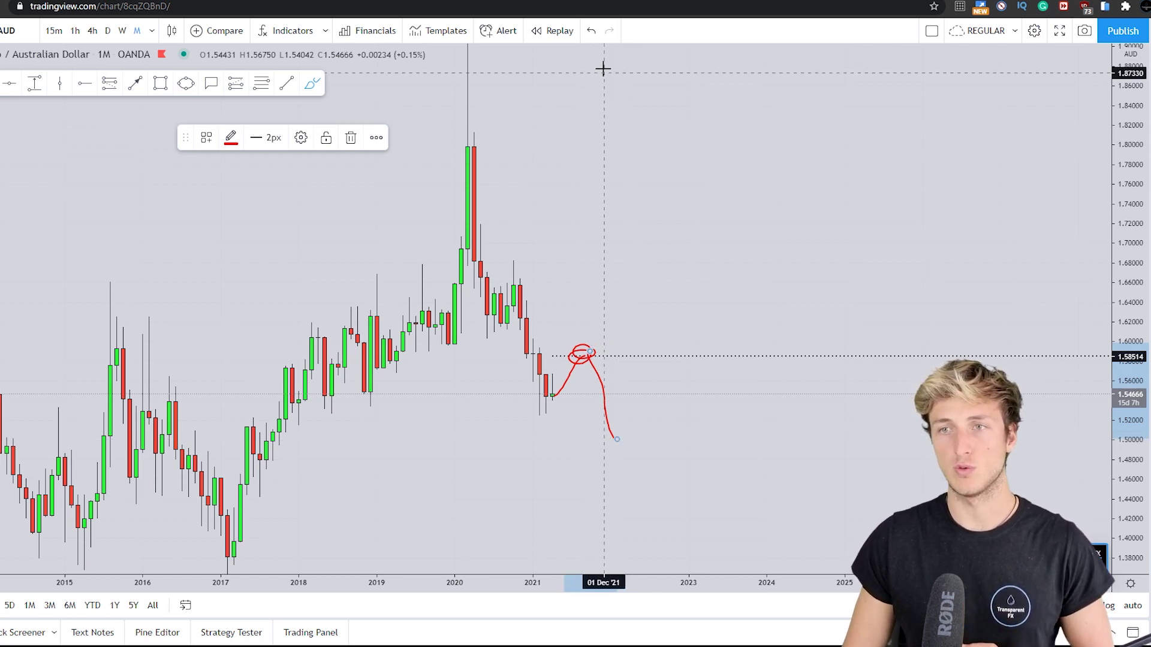
left_click(591, 35)
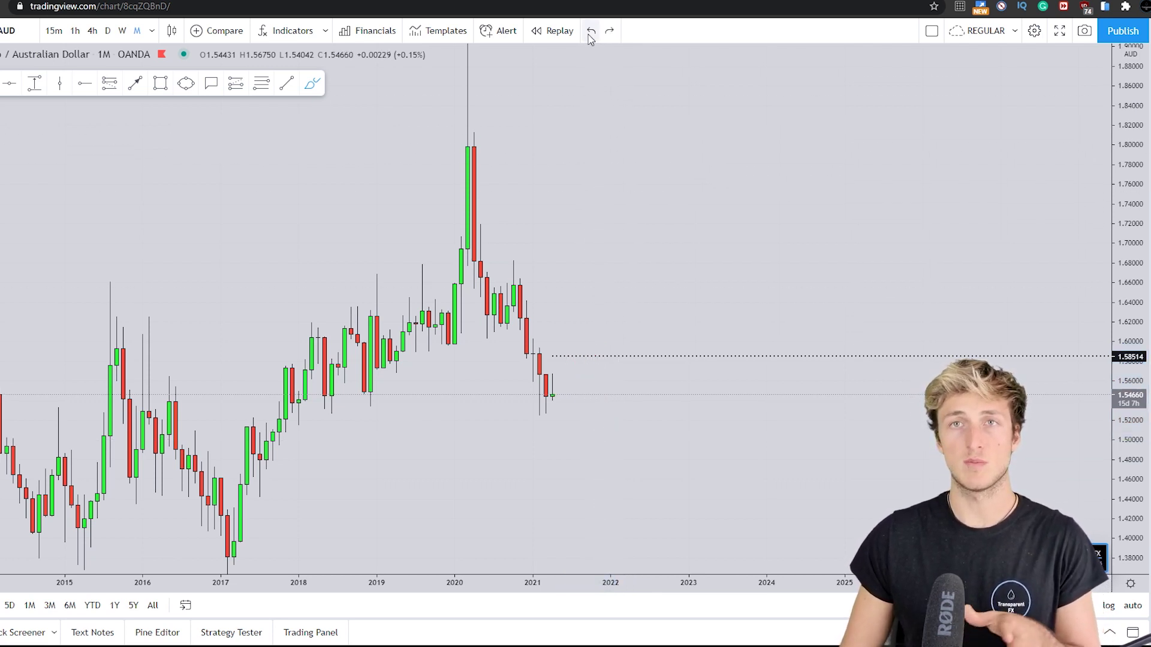
mouse_move(558, 397)
left_mouse_down()
mouse_move(572, 344)
mouse_move(604, 462)
left_mouse_up()
left_click(593, 29)
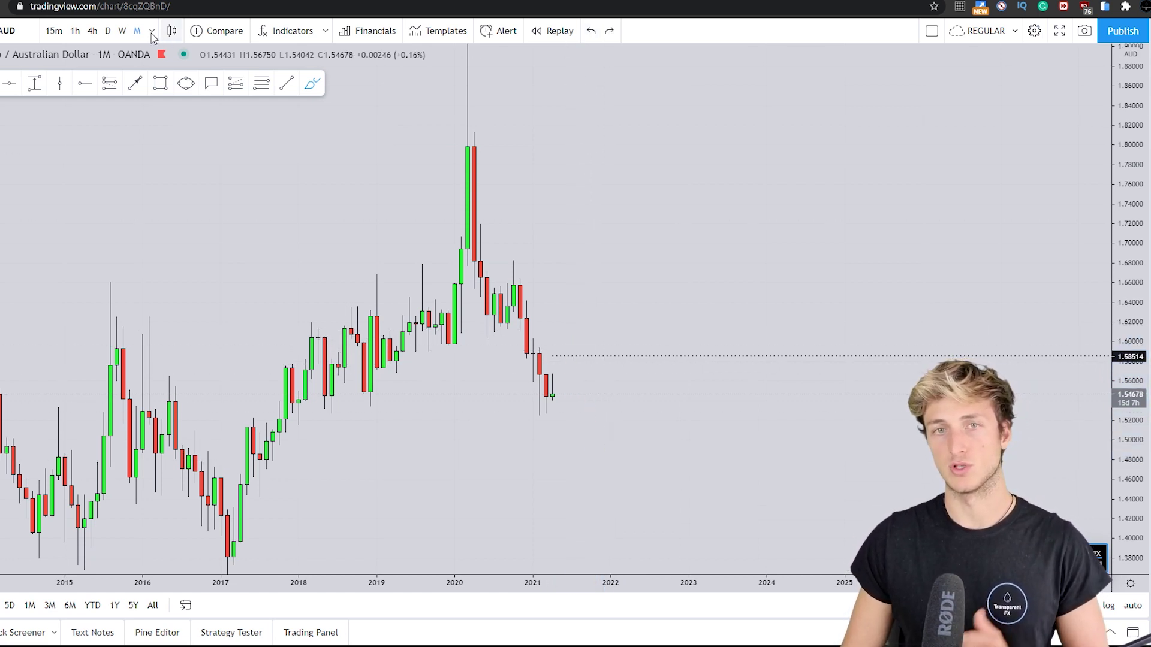
- On weekly candles, stretch the price scale and draw a rectangle support zone around the recent lows
left_click(123, 31)
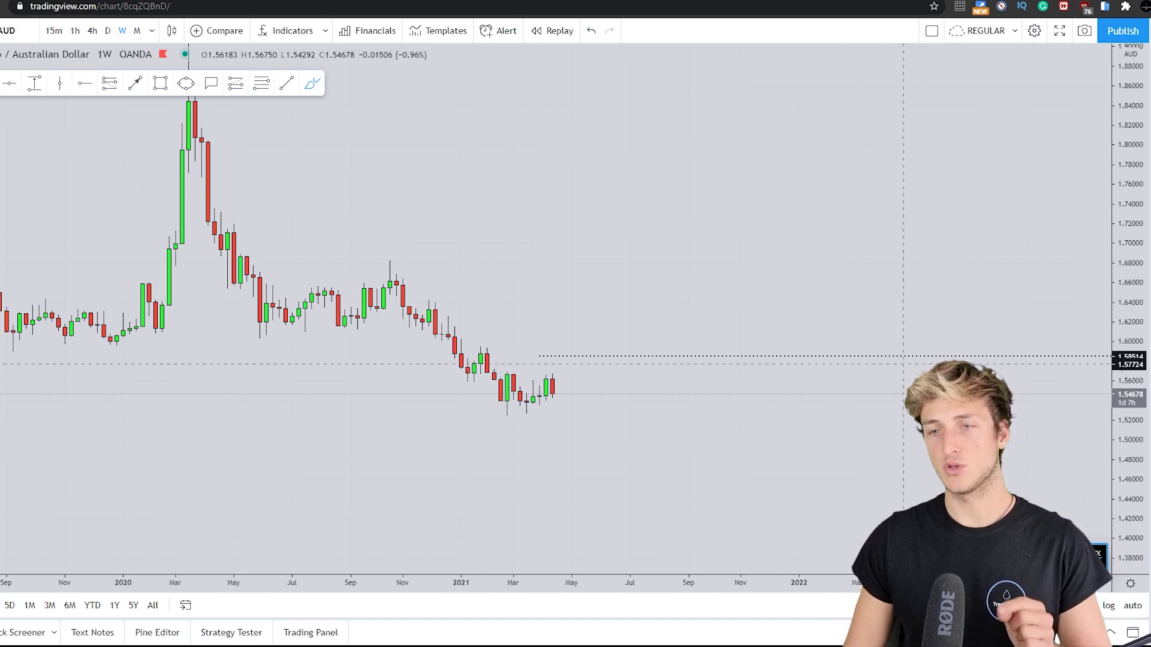
left_click_drag(1109, 482, 1073, 321)
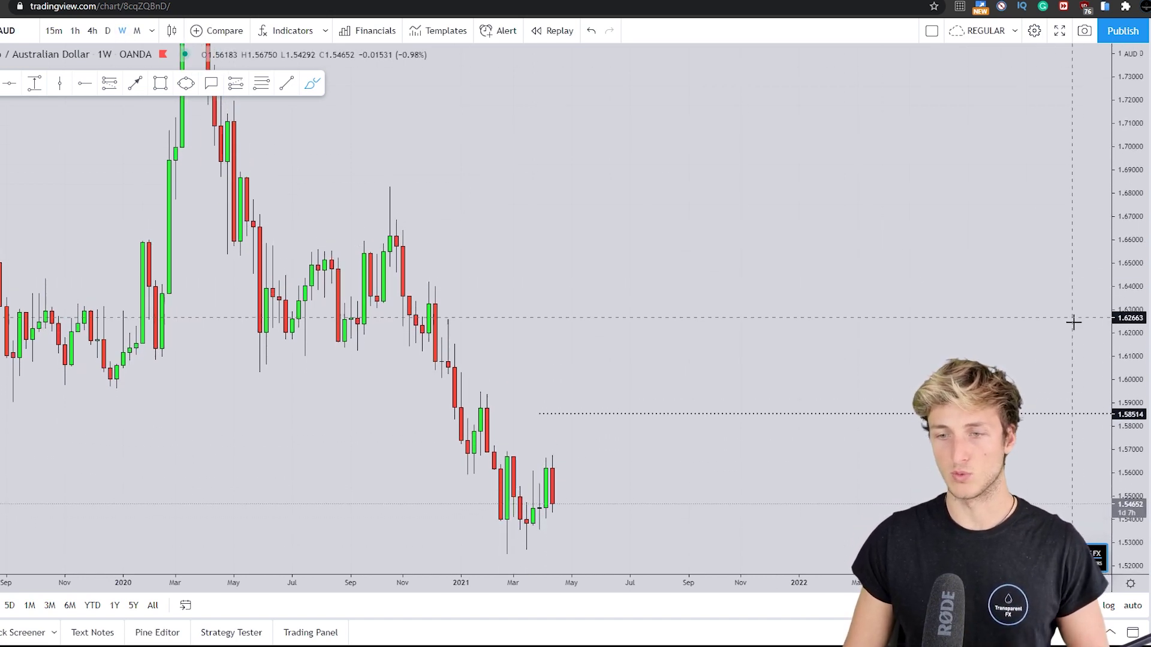
left_click_drag(658, 321, 657, 221)
left_click(160, 83)
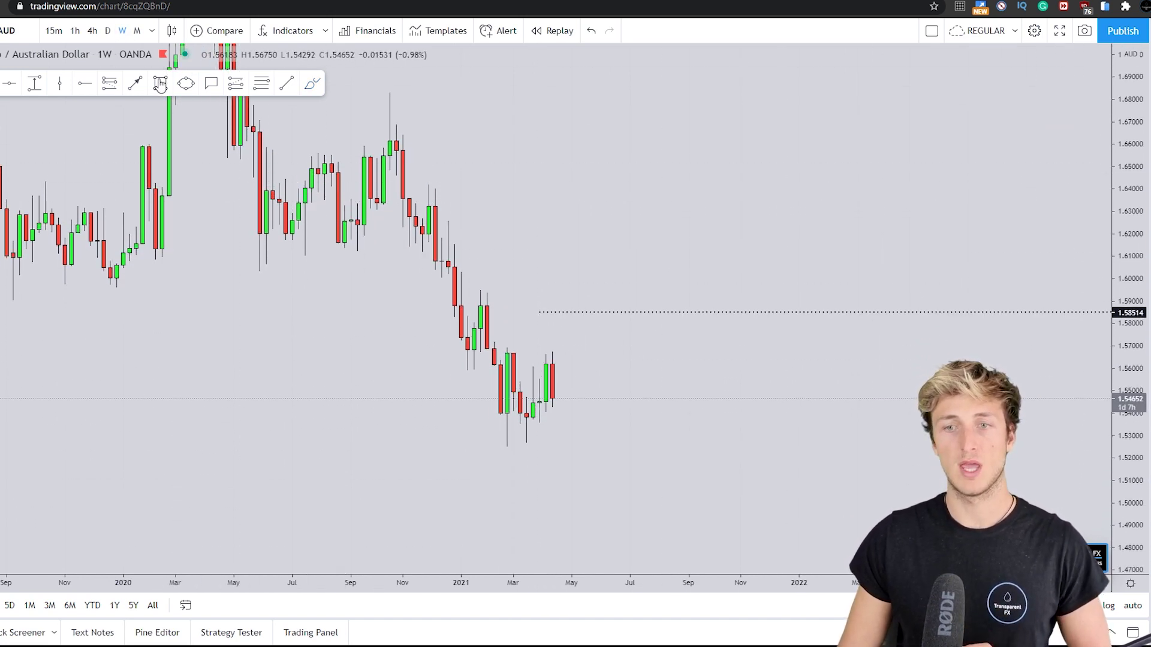
left_click_drag(481, 423, 611, 410)
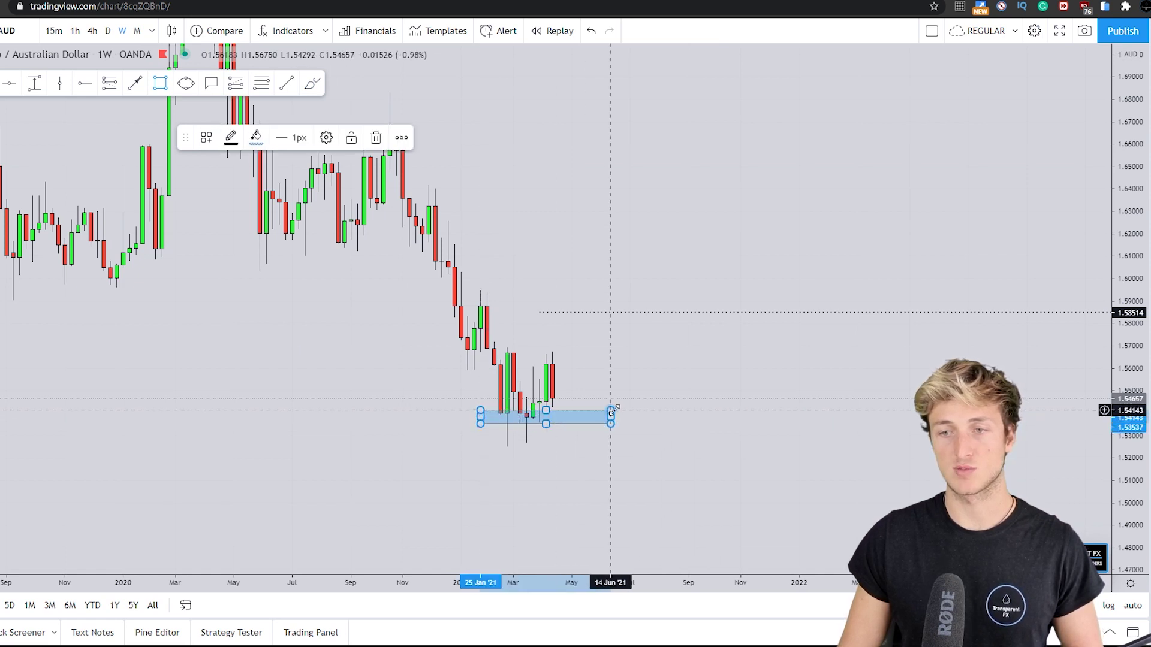
left_click(746, 478)
- Circle the first zone touch, try and undo two red projected paths, then switch to daily candles
left_click(312, 84)
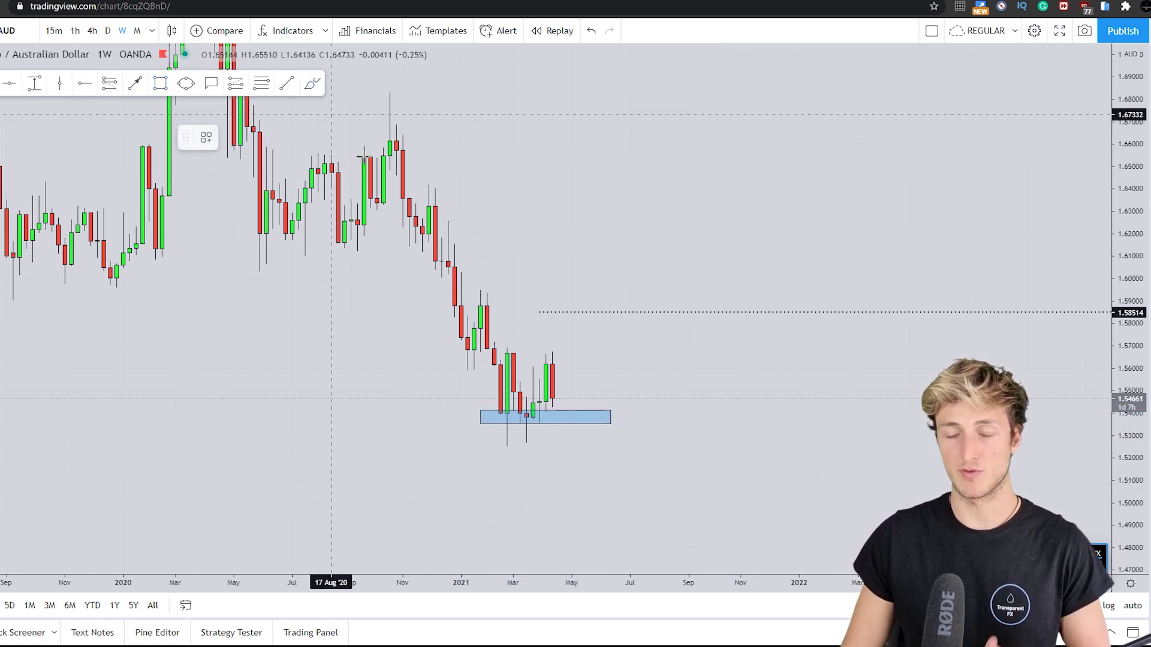
mouse_move(510, 414)
left_mouse_down()
mouse_move(496, 414)
mouse_move(502, 425)
mouse_move(539, 417)
mouse_move(551, 351)
mouse_move(560, 416)
mouse_move(577, 411)
mouse_move(571, 419)
left_mouse_up()
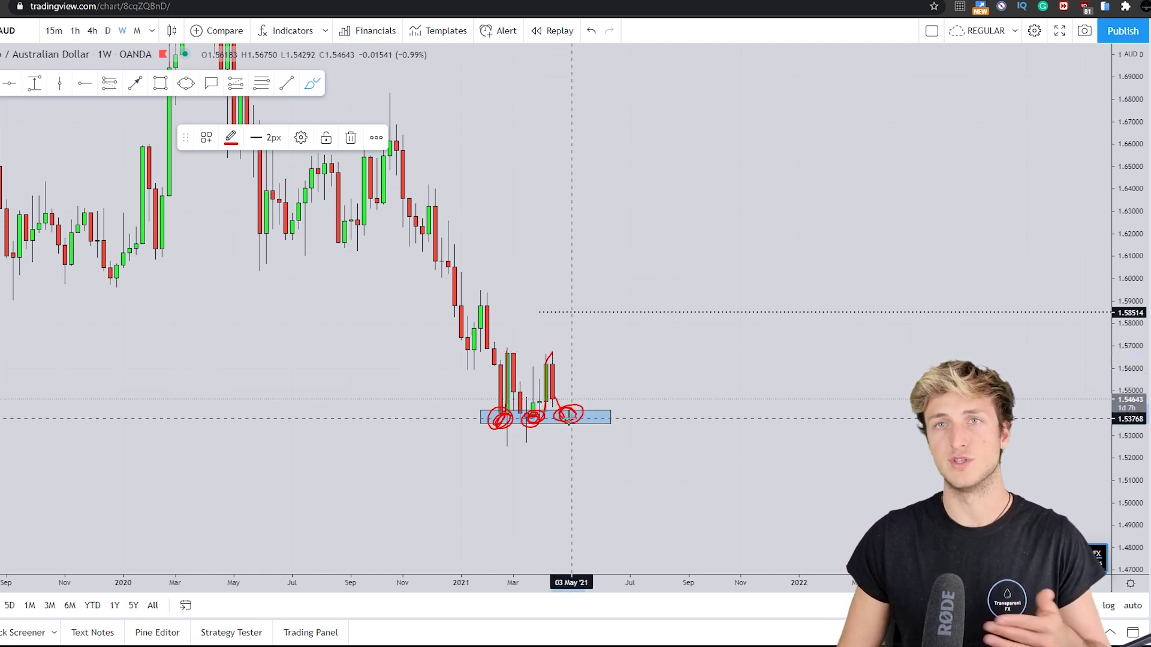
left_click_drag(573, 419, 597, 282)
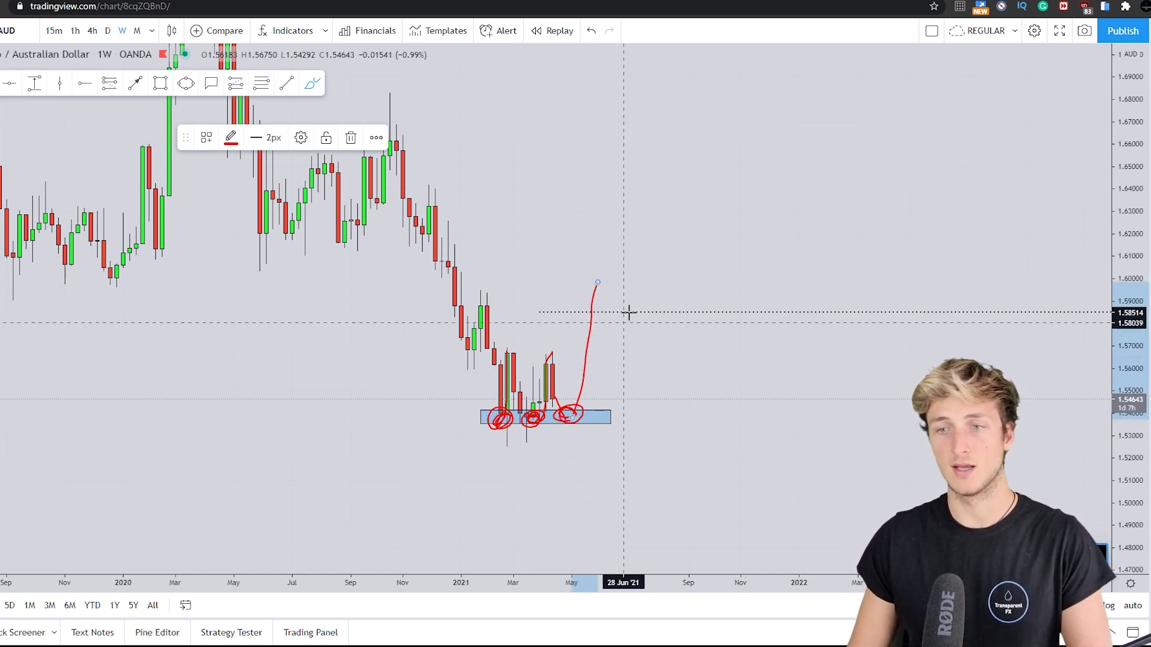
left_click(592, 32)
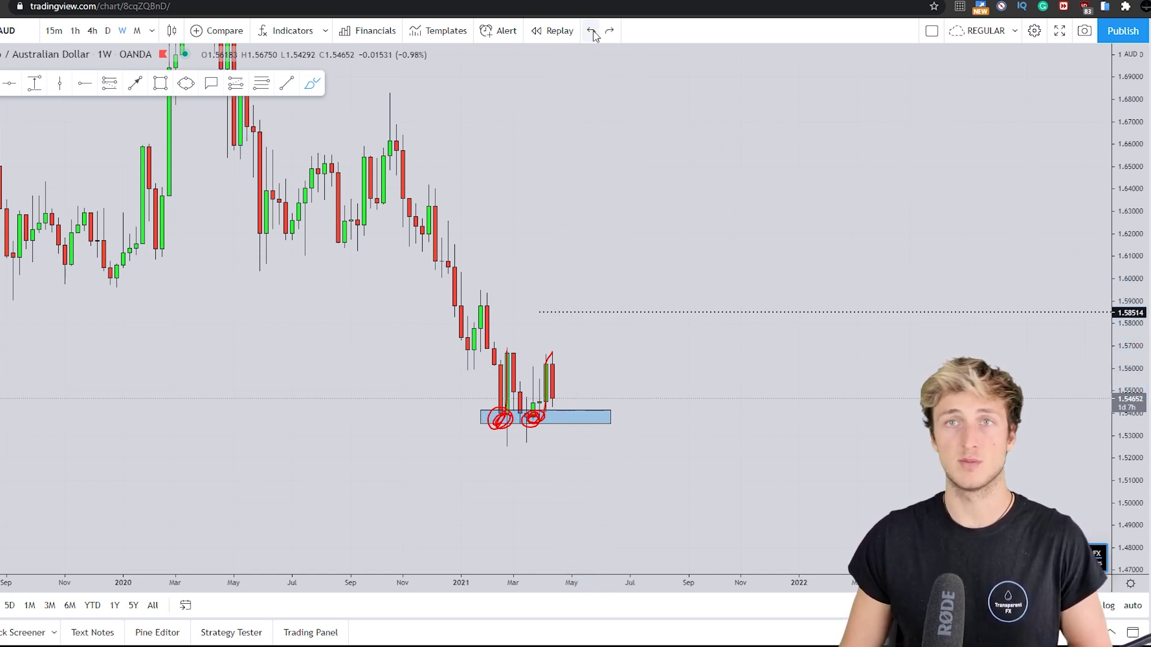
mouse_move(551, 396)
left_mouse_down()
mouse_move(559, 411)
mouse_move(598, 309)
mouse_move(579, 326)
left_mouse_up()
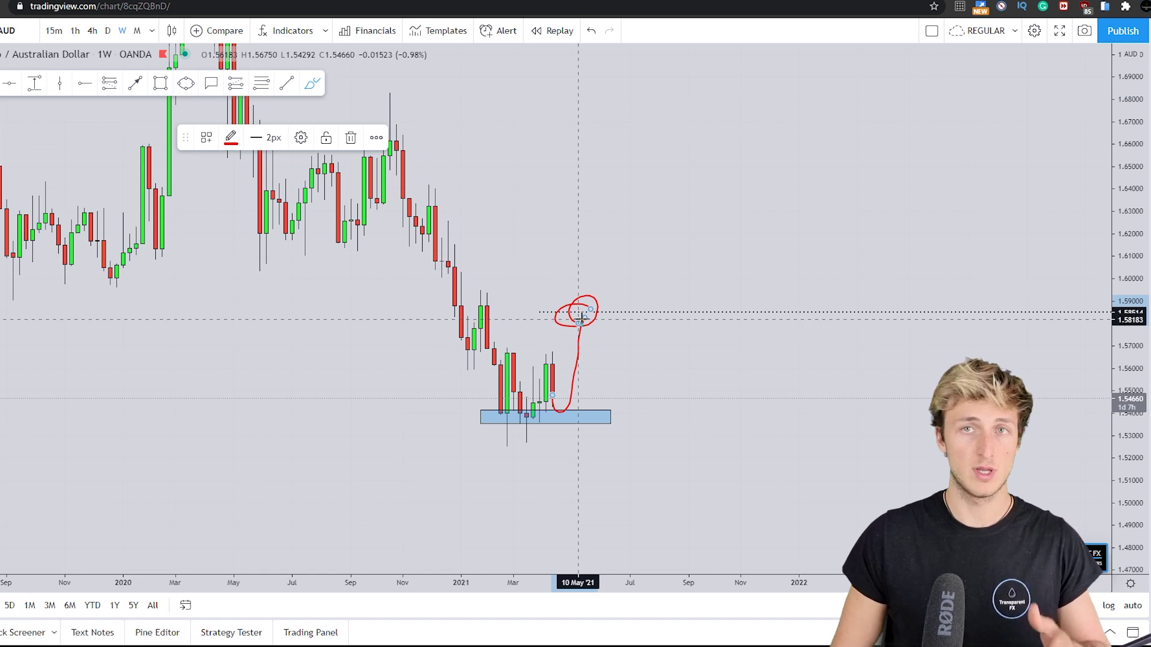
left_click(591, 31)
left_click(107, 30)
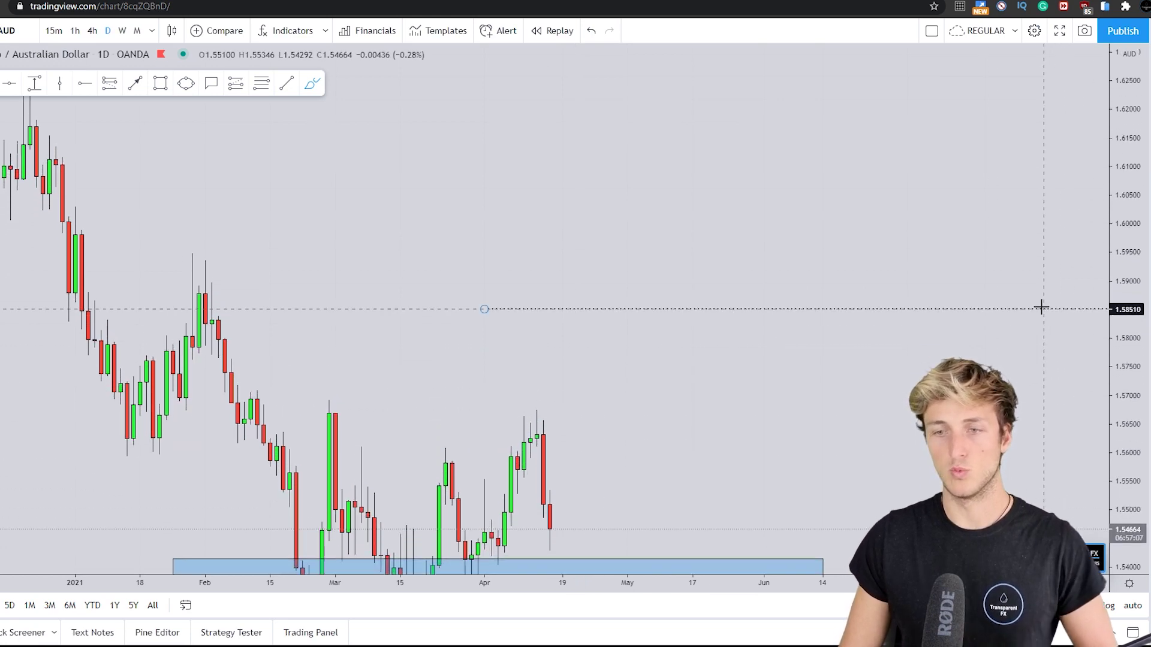
- Delete the blue support zone, reposition the chart, and discard a trial red brush curve
left_click(585, 370)
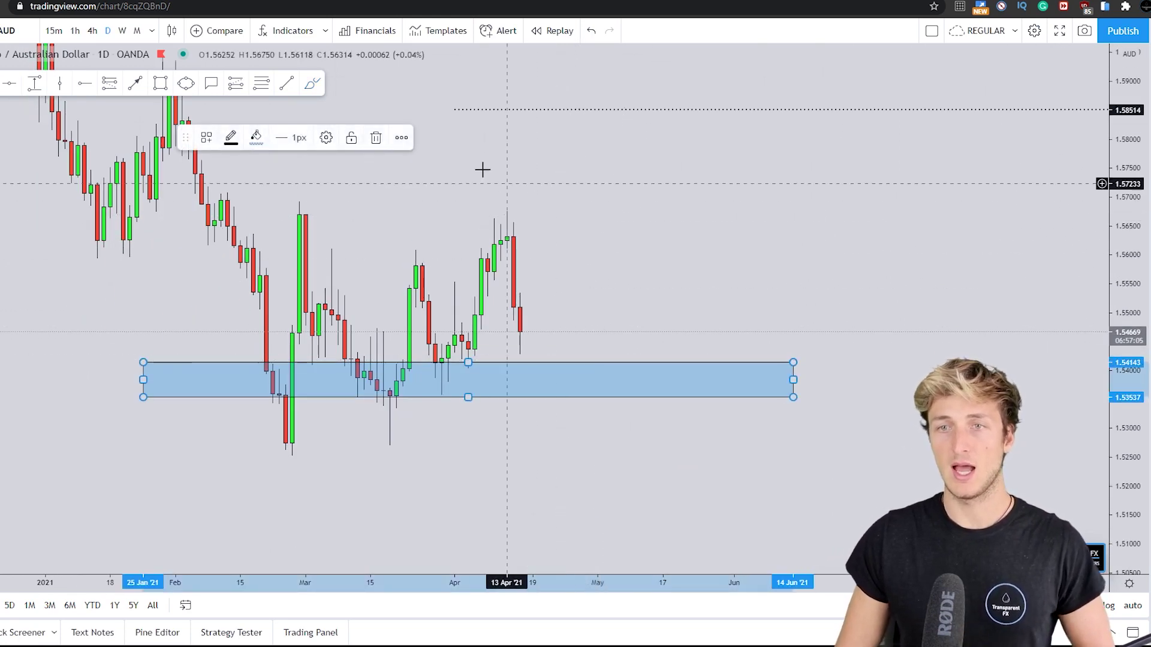
left_click(375, 138)
left_click_drag(593, 350, 633, 366)
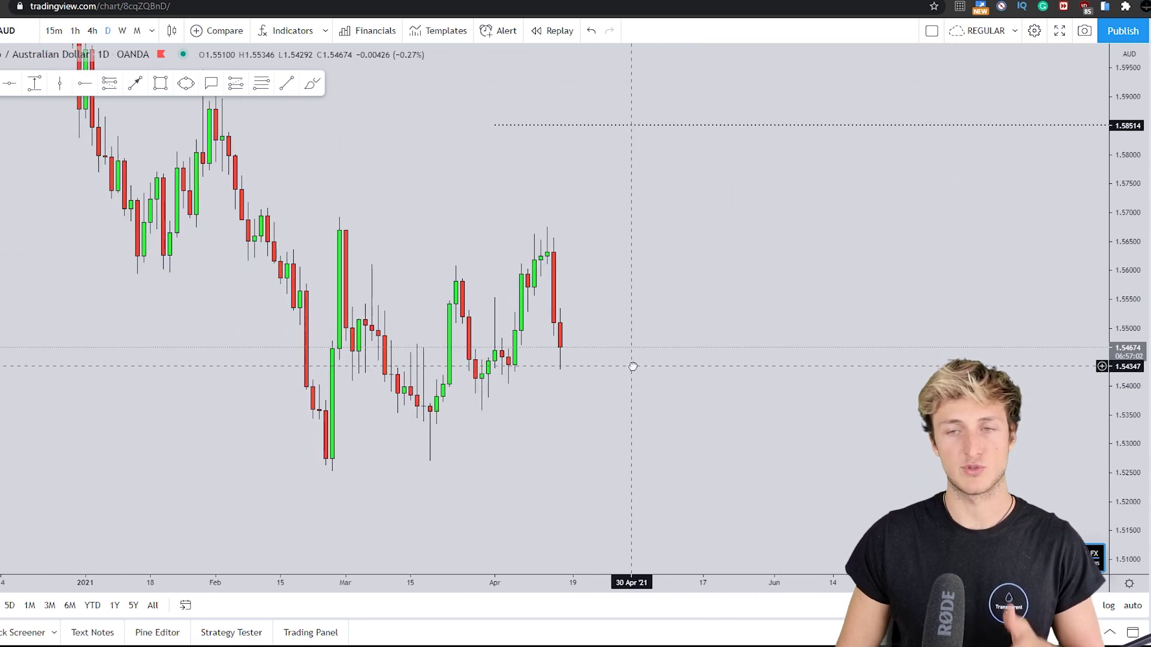
left_click(312, 83)
left_click(370, 260)
left_click(397, 400)
left_click(352, 143)
- Trace the late-February rally, the dip to the March low and an early-April move in red
left_click(332, 461)
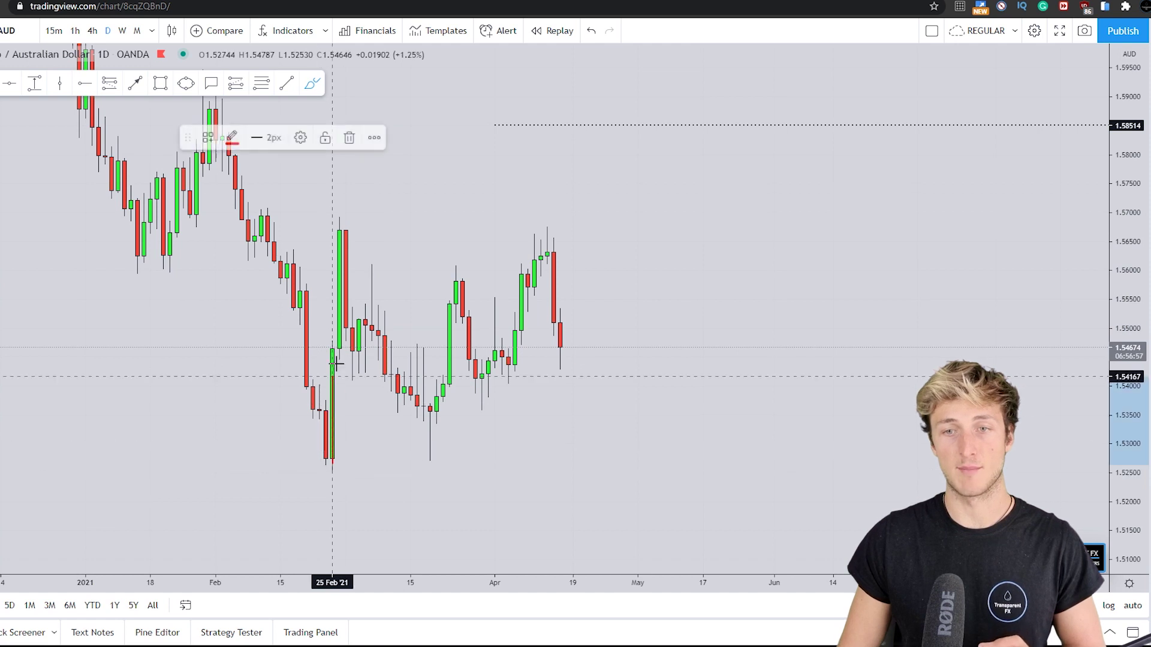
mouse_move(372, 280)
left_mouse_down()
mouse_move(385, 385)
mouse_move(404, 411)
mouse_move(410, 352)
left_mouse_up()
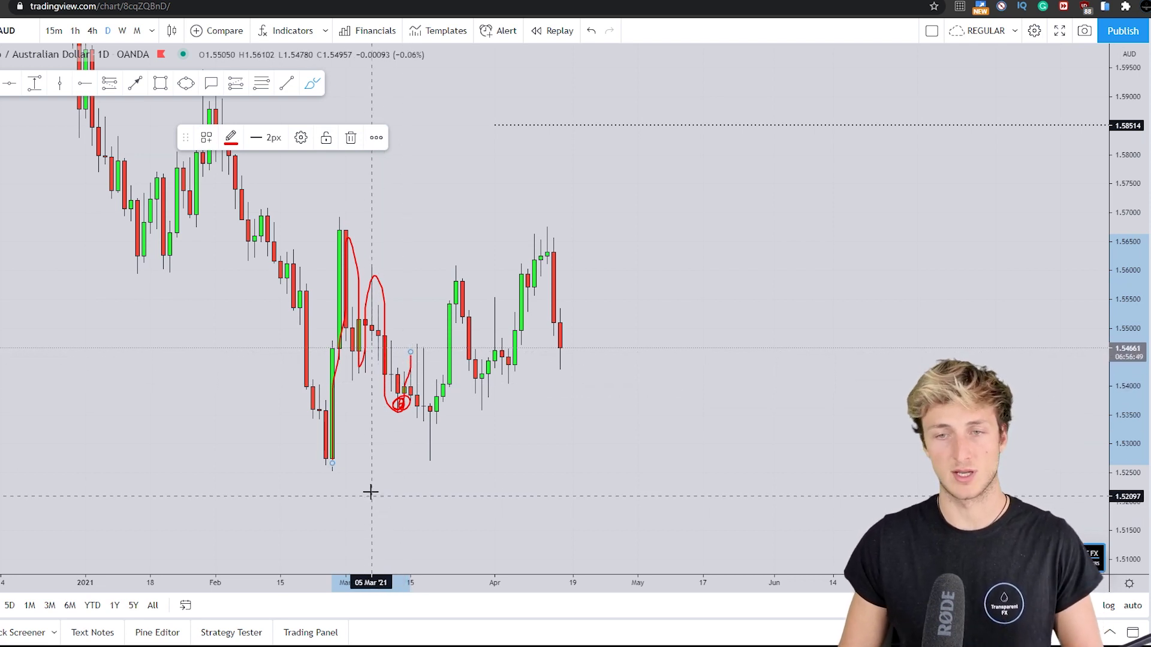
mouse_move(413, 349)
left_mouse_down()
mouse_move(436, 444)
mouse_move(469, 281)
mouse_move(458, 277)
mouse_move(494, 376)
left_mouse_up()
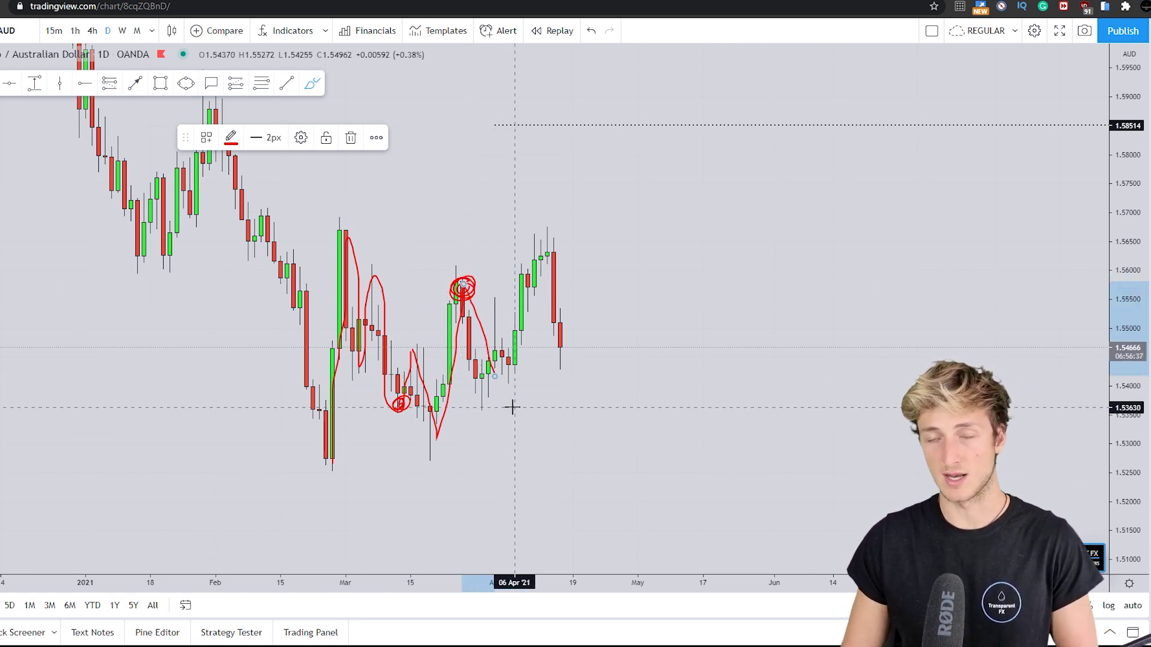
mouse_move(514, 377)
left_mouse_down()
mouse_move(510, 363)
mouse_move(501, 369)
mouse_move(507, 382)
mouse_move(534, 239)
left_mouse_up()
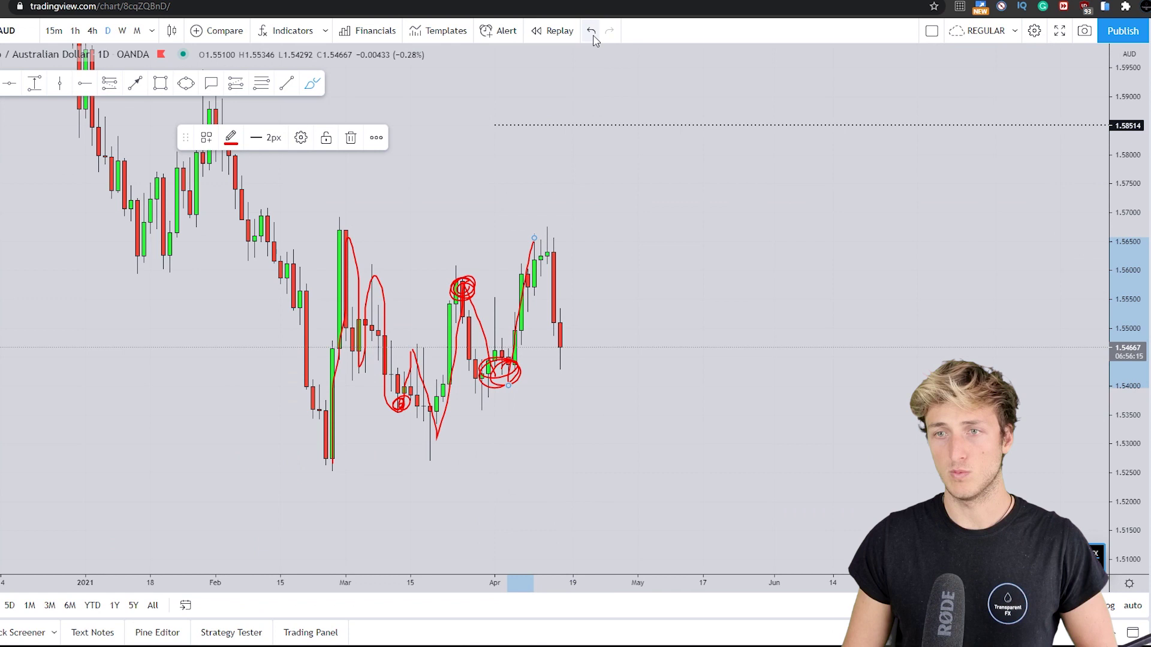
- Undo the red March strokes and draw a red stroke over the mid-April candles
left_click(592, 33)
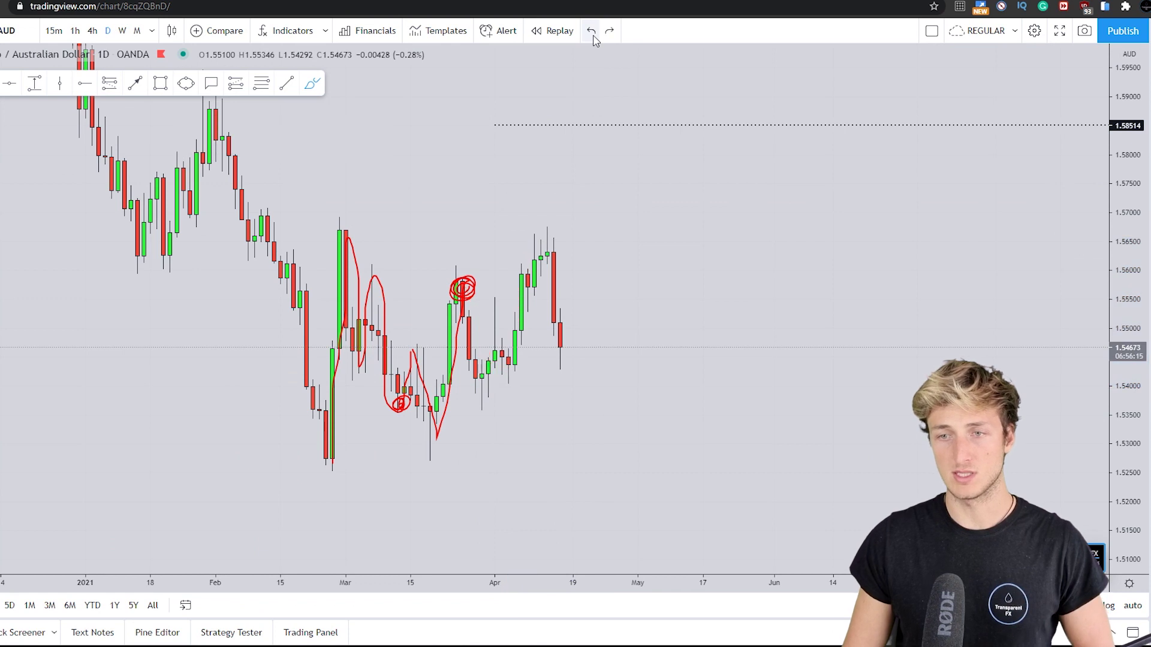
left_click(594, 37)
mouse_move(508, 378)
left_mouse_down()
mouse_move(548, 237)
mouse_move(560, 349)
left_mouse_up()
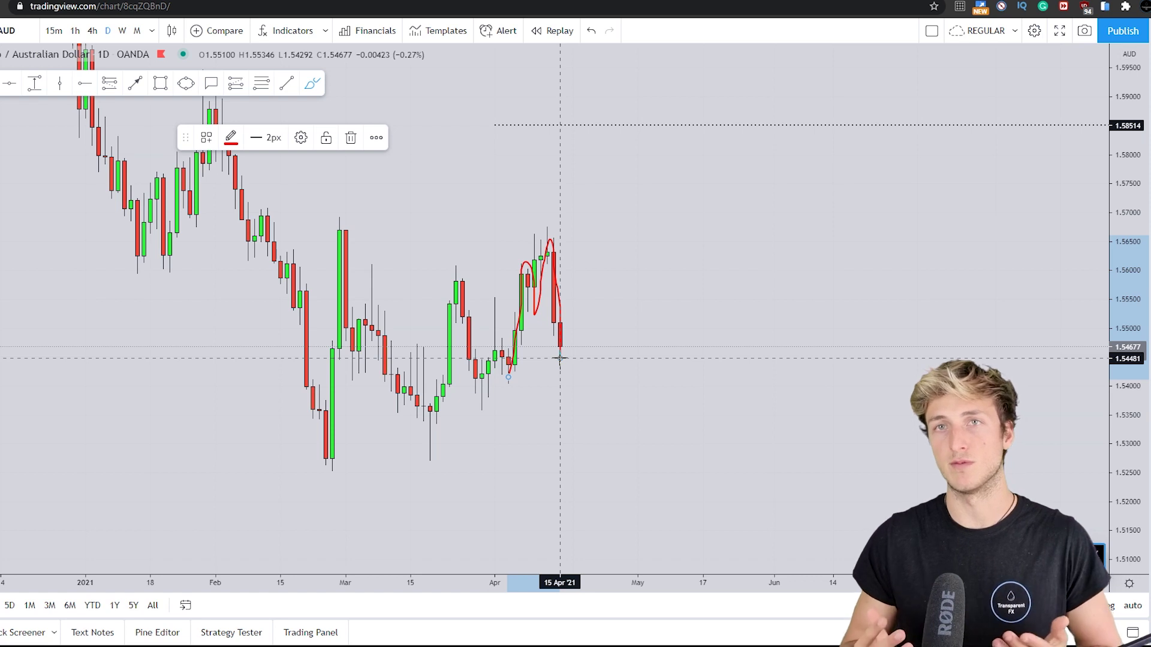
- Sketch an M-shaped and a dip-and-rally projection past the last candle, then remove both
mouse_move(664, 333)
left_mouse_down()
mouse_move(753, 185)
mouse_move(770, 334)
mouse_move(801, 254)
mouse_move(824, 254)
mouse_move(737, 256)
left_mouse_up()
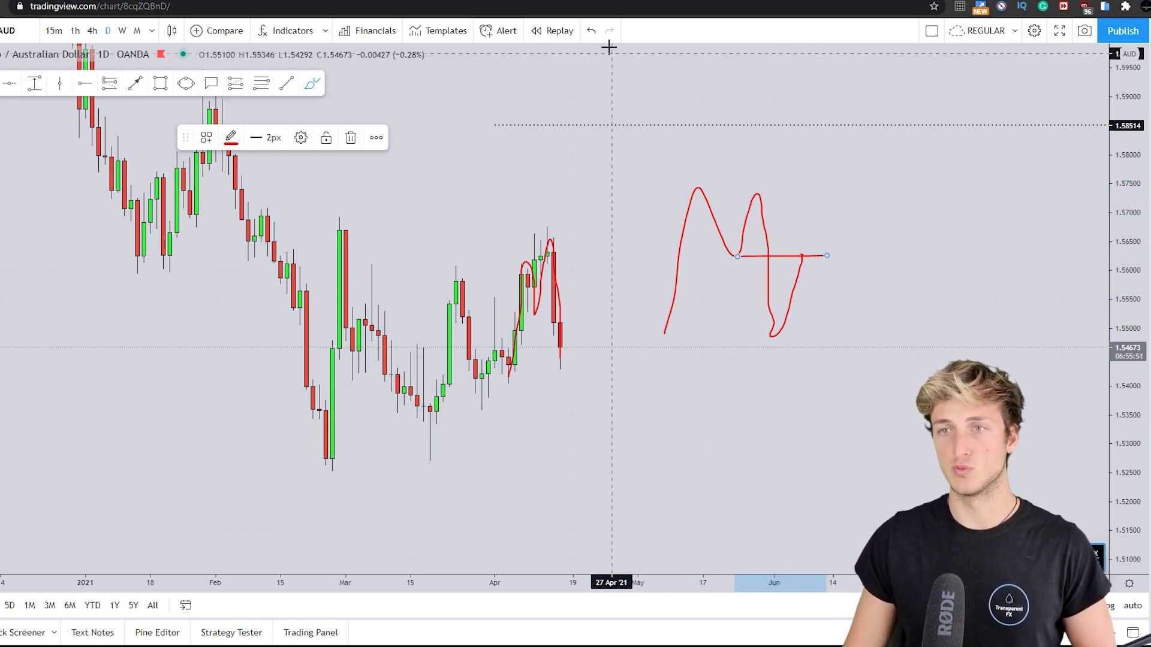
left_click(592, 33)
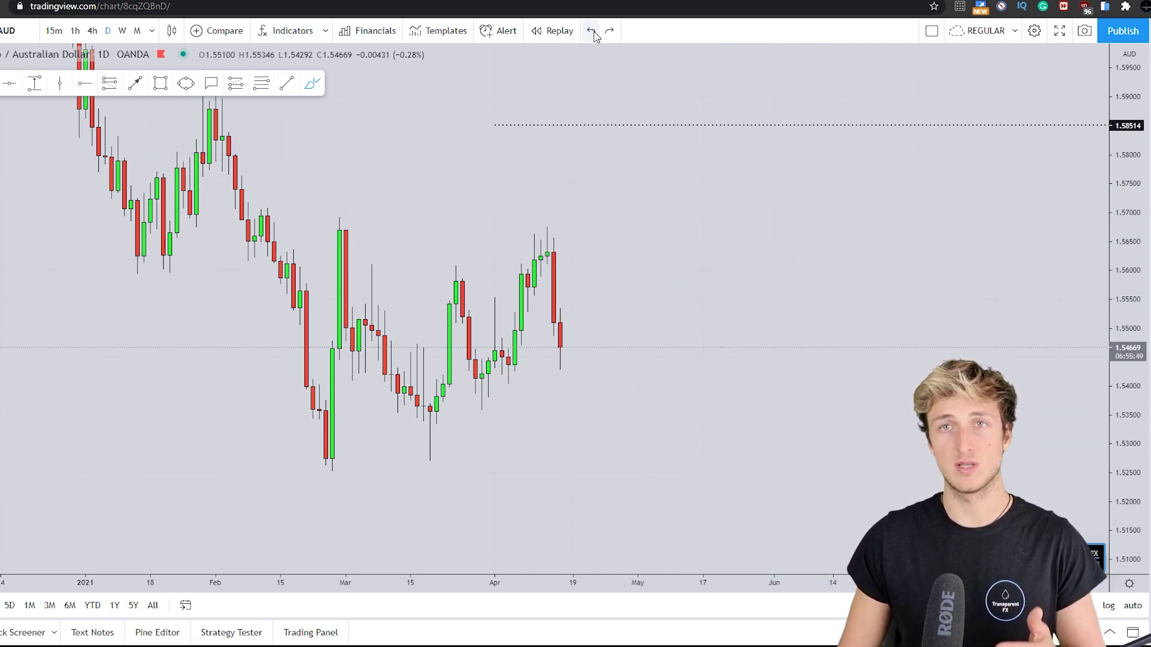
mouse_move(560, 347)
left_mouse_down()
mouse_move(561, 380)
mouse_move(601, 291)
left_mouse_up()
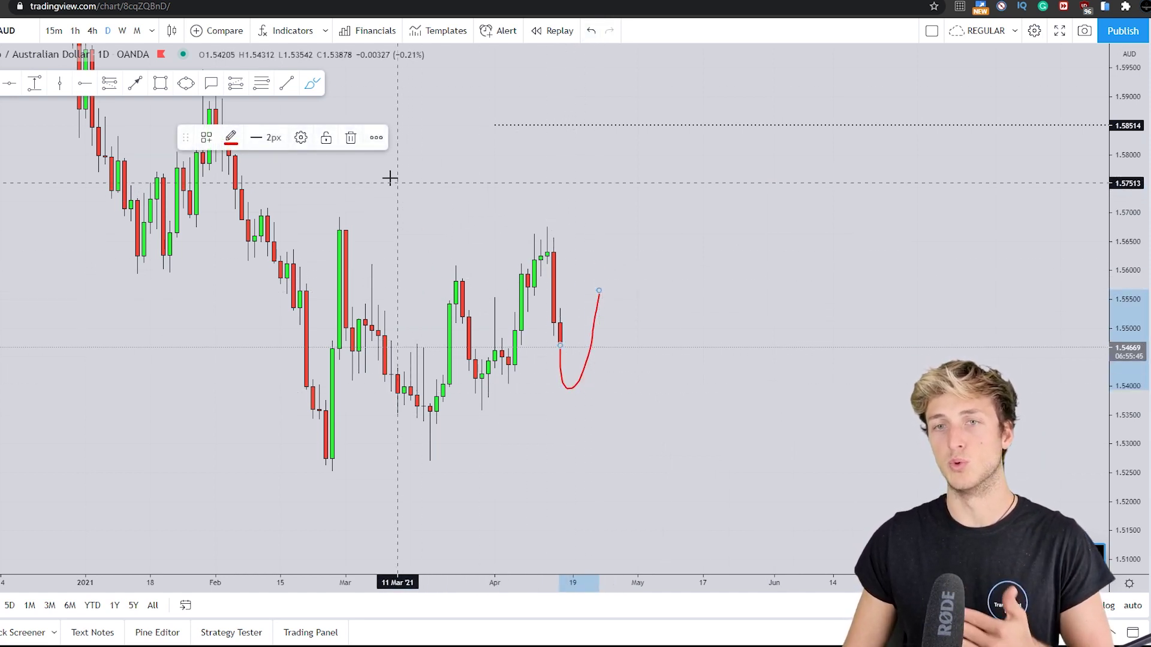
left_click(351, 137)
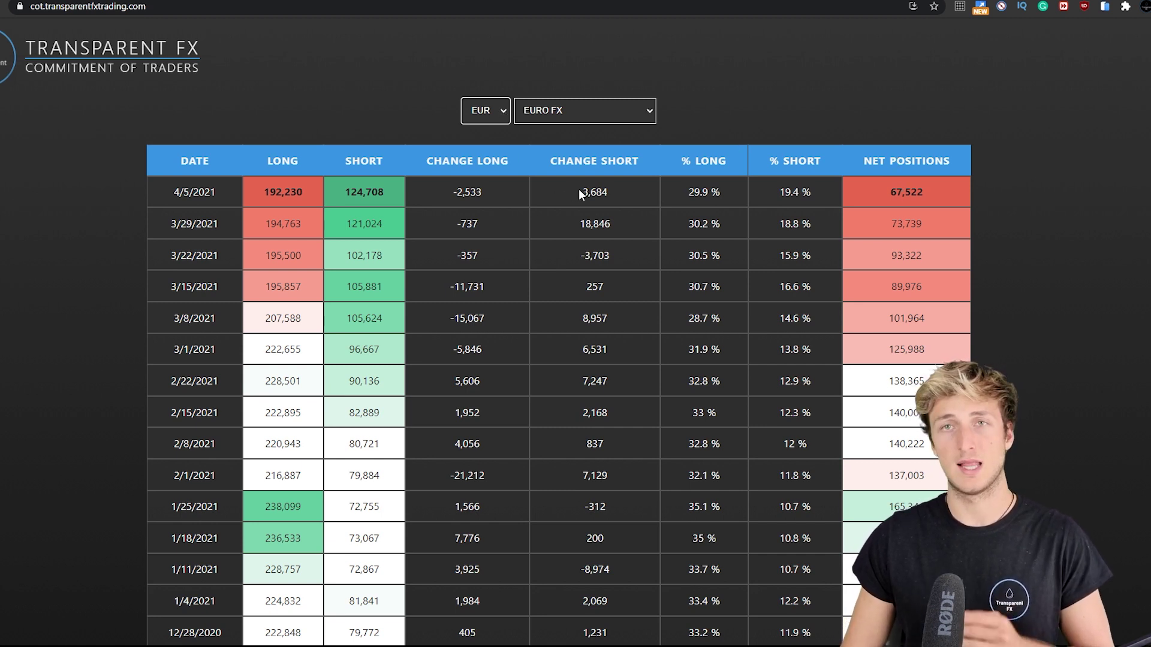
- Highlight the EUR 4/5/2021 changes (3,684 short, -2,533 long) and compare with the EUR/AUD chart
left_click_drag(580, 192, 637, 195)
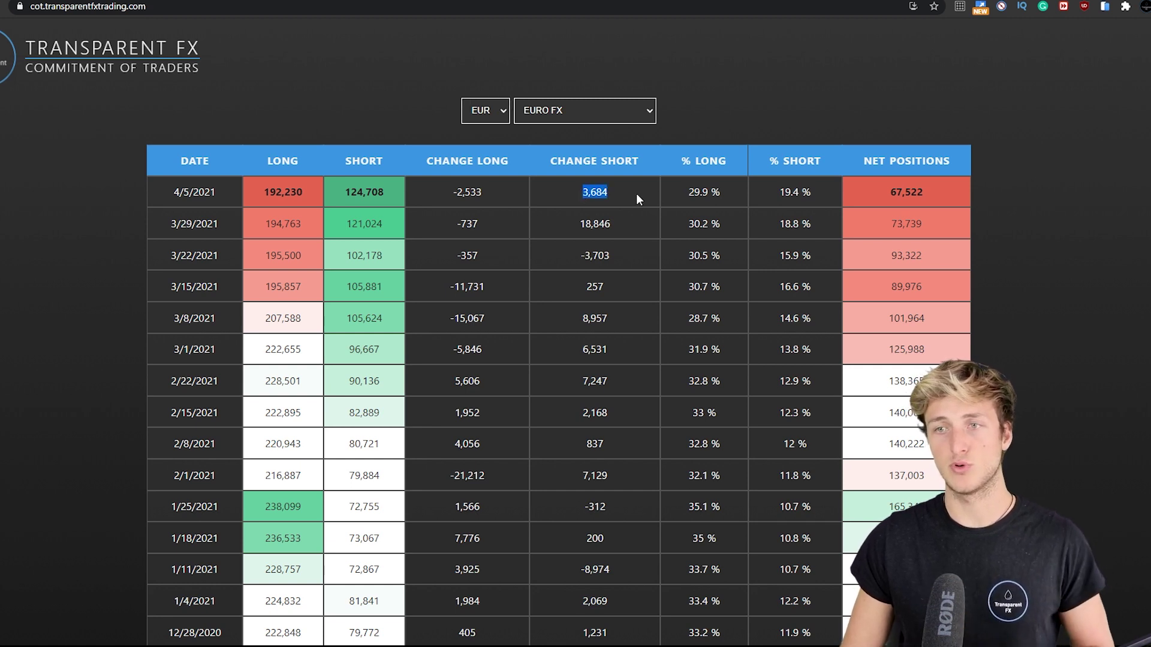
left_click_drag(446, 192, 505, 195)
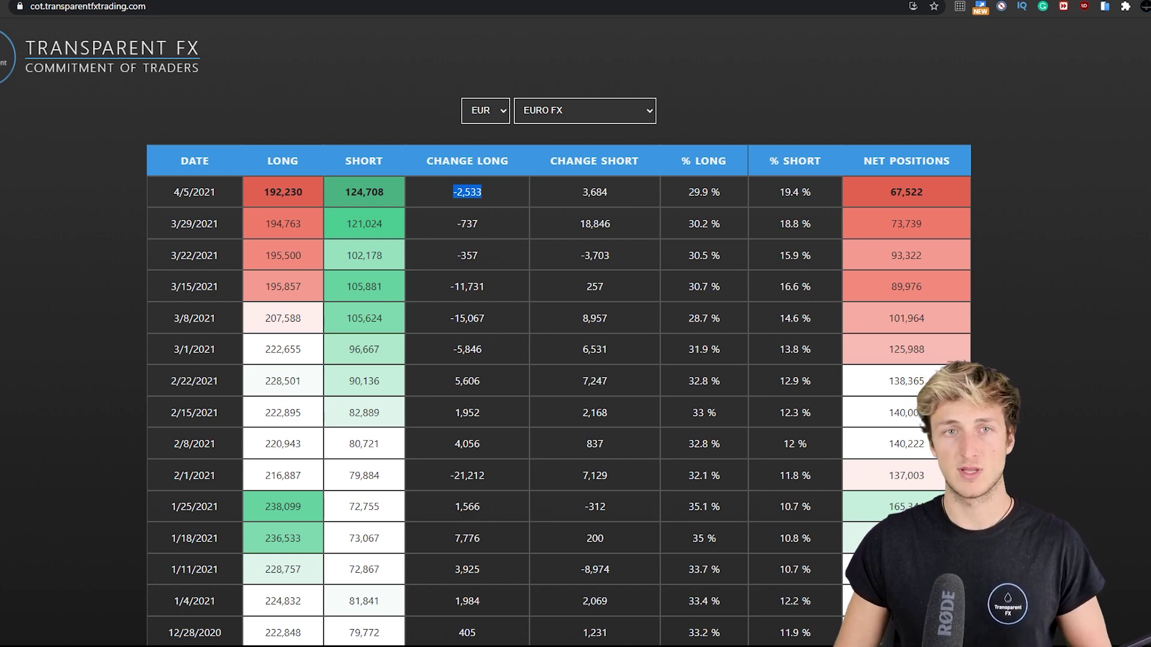
key("ctrl+Tab")
key("ctrl+shift+Tab")
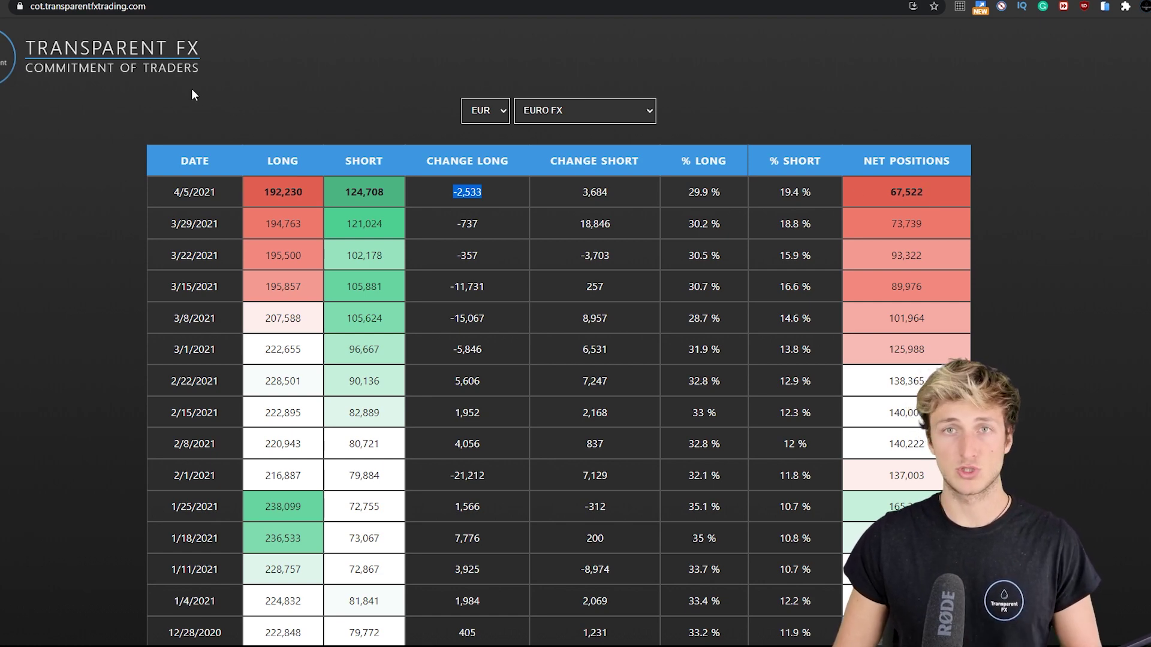
- Sketch and delete a red curve beside the last daily candle, then return to the COT table
key("ctrl+Tab")
mouse_move(560, 347)
left_mouse_down()
mouse_move(585, 367)
mouse_move(594, 323)
left_mouse_up()
left_click(350, 137)
key("ctrl+Tab")
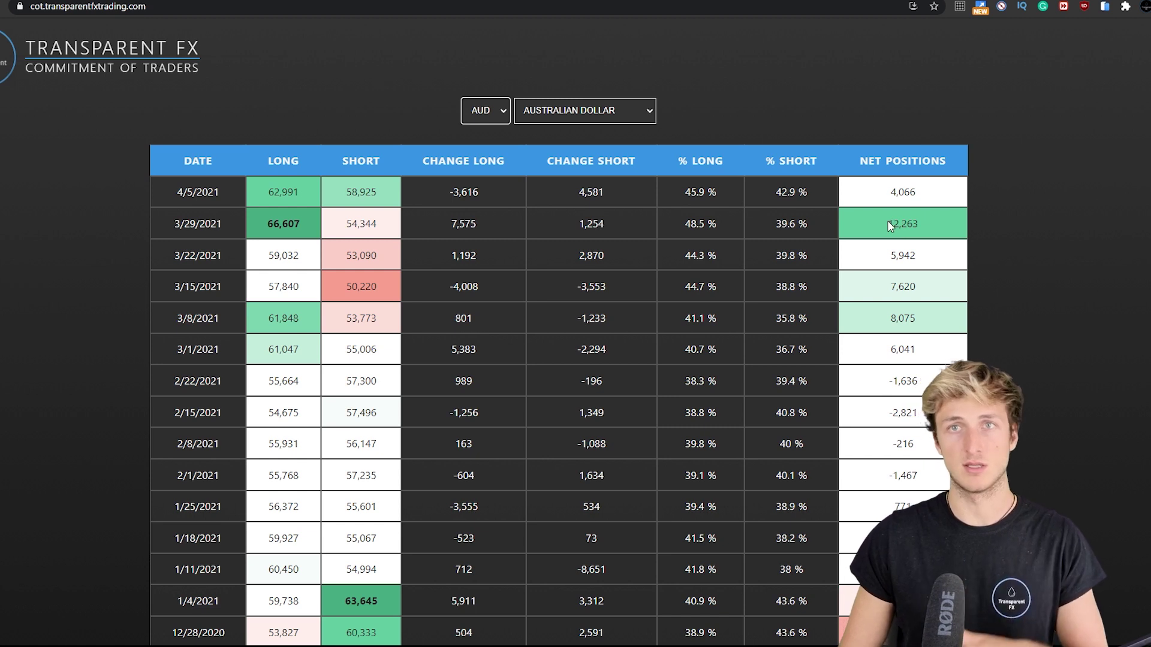
- Highlight AUD net positions 12,263 (3/29) and 4,066 (4/5), plus 4,581 short and -3,616 long changes
left_click_drag(884, 221, 936, 216)
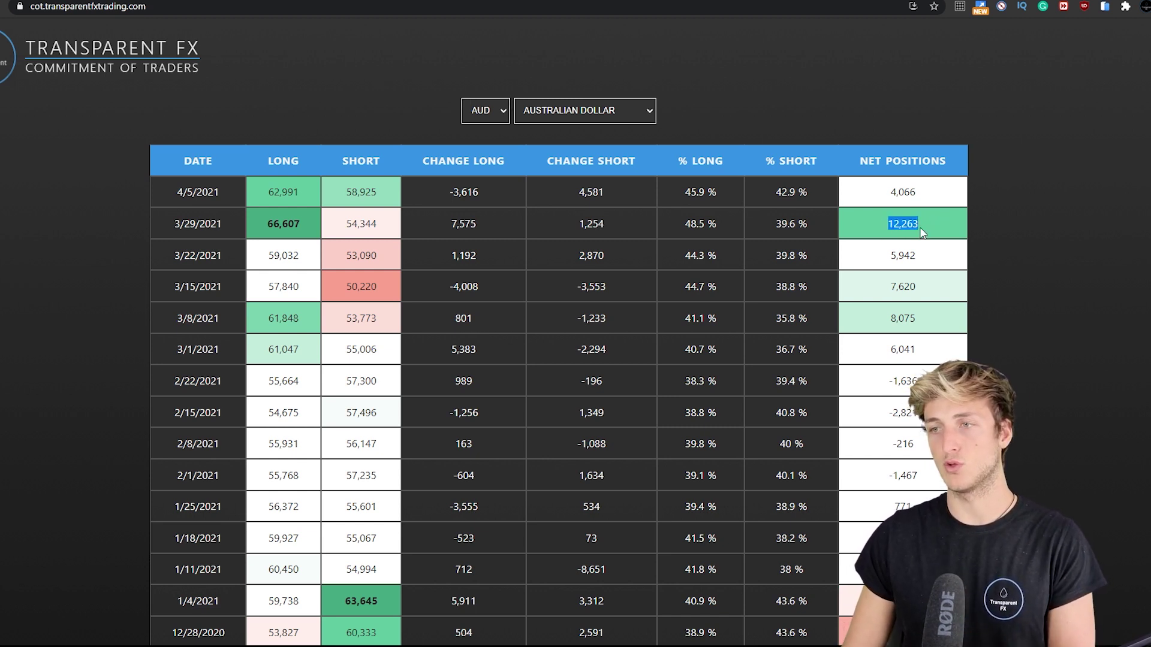
left_click_drag(891, 198, 948, 200)
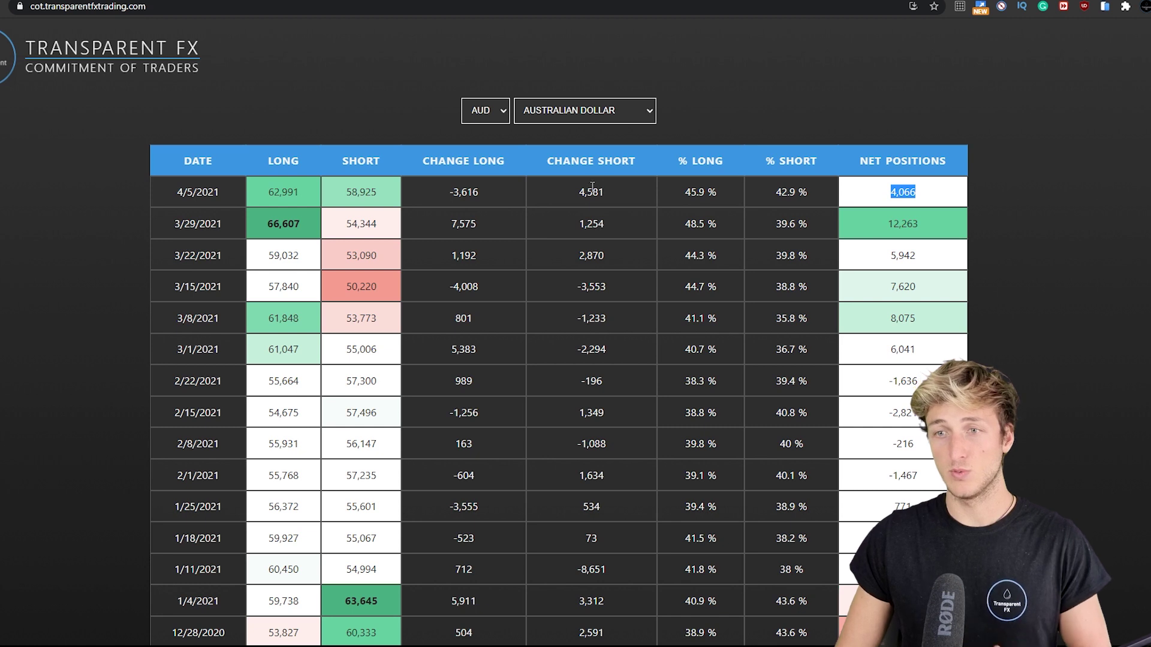
left_click_drag(577, 192, 595, 187)
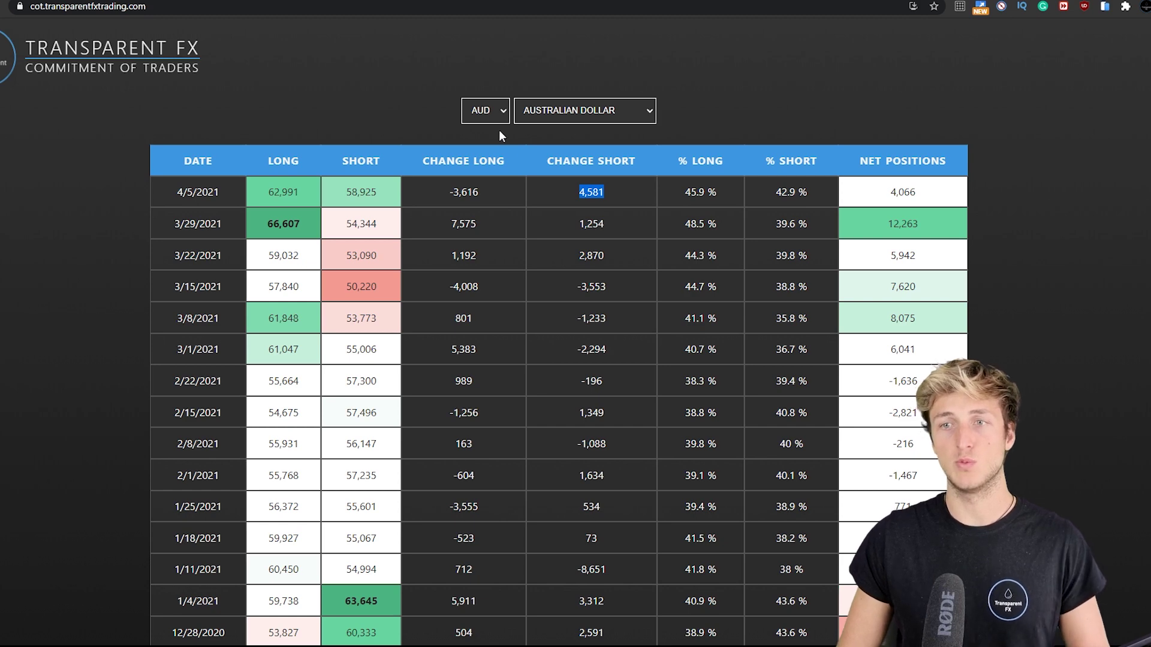
left_click_drag(449, 192, 504, 193)
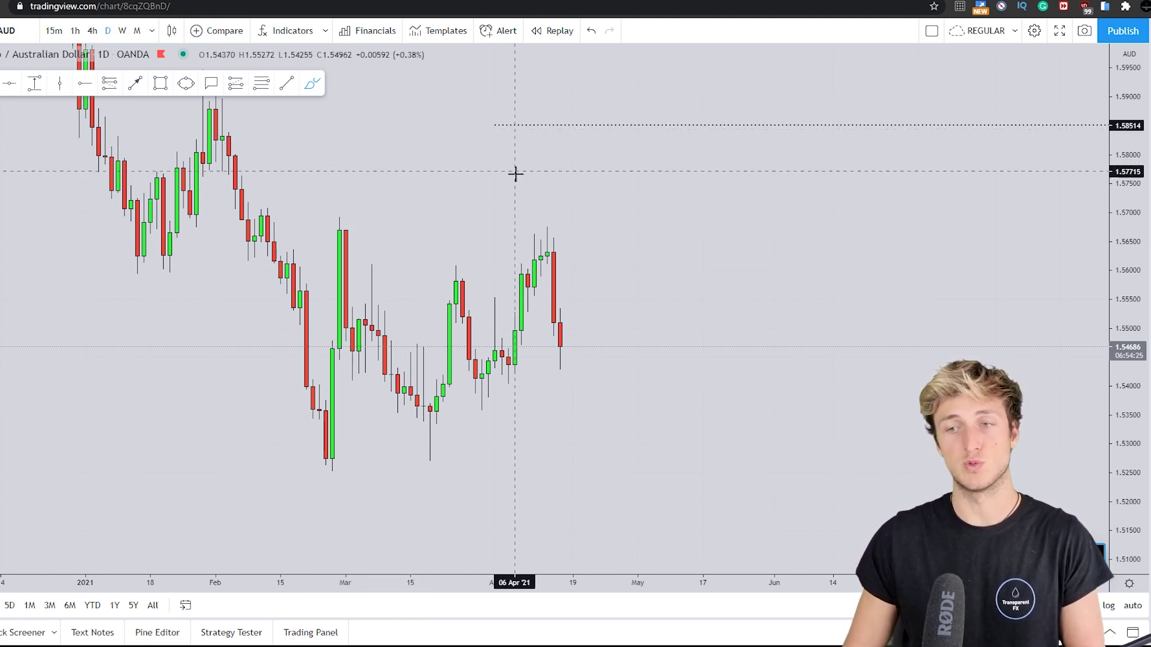
mouse_move(563, 344)
left_mouse_down()
mouse_move(591, 324)
mouse_move(604, 281)
left_mouse_up()
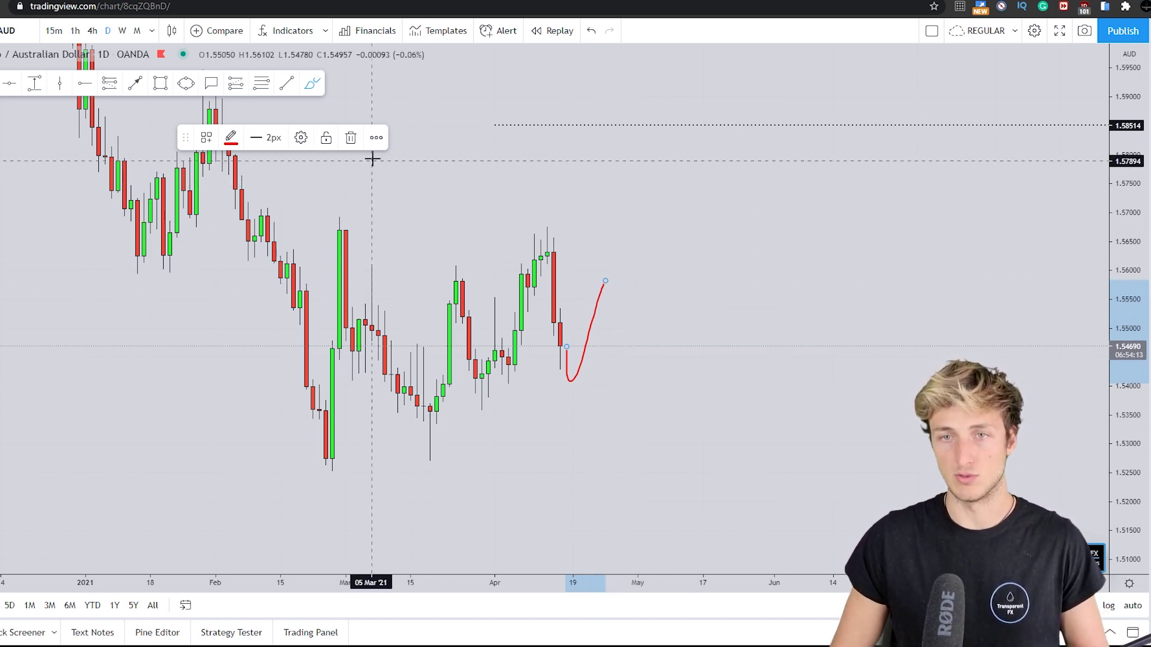
left_click(351, 137)
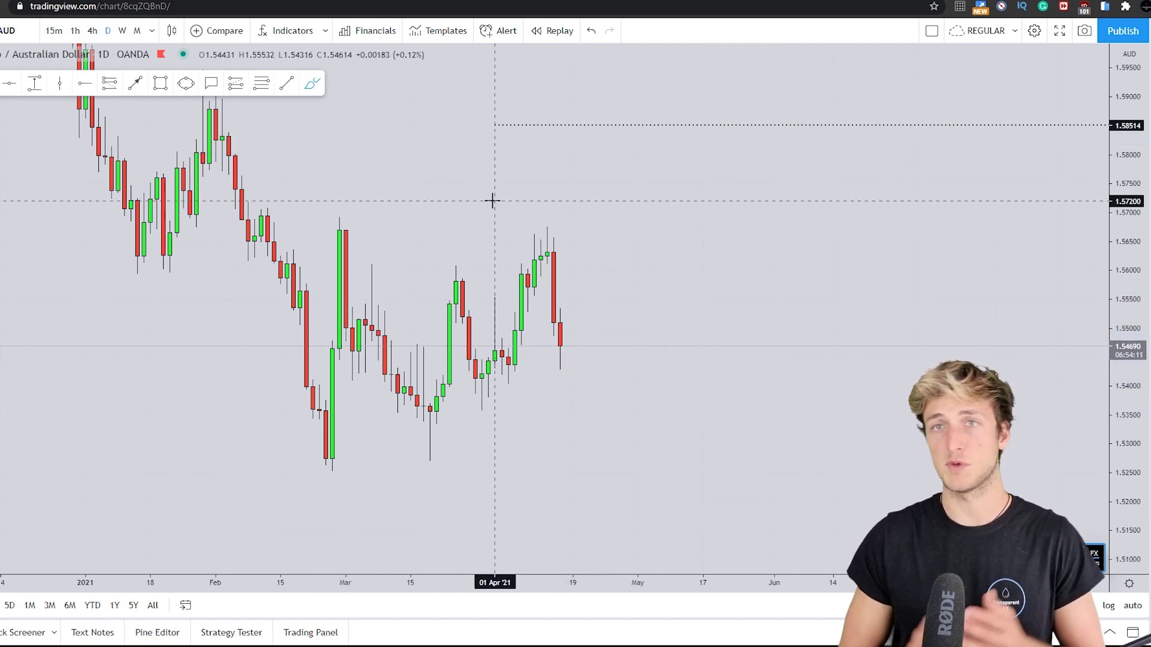